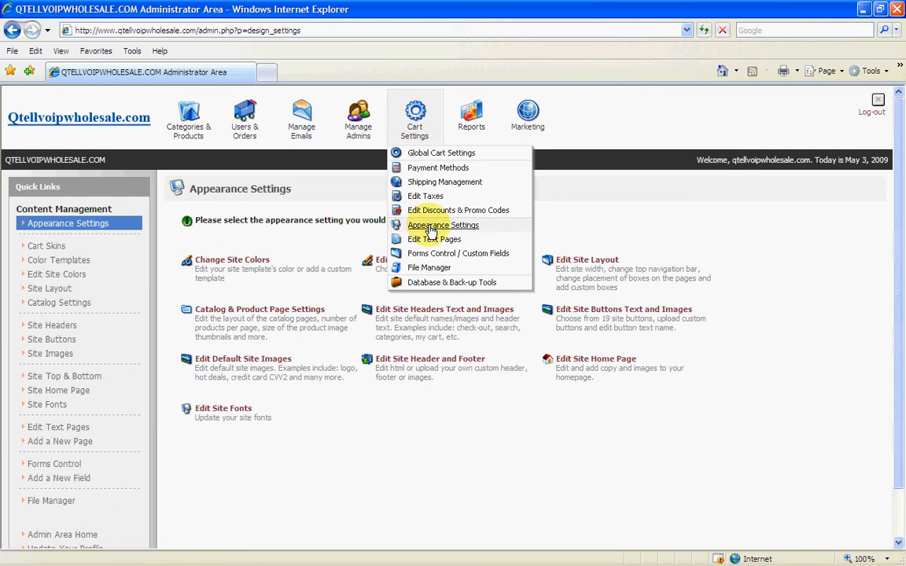
- Open the site color templates from Appearance Settings and examine the selectable color templates
left_click(431, 226)
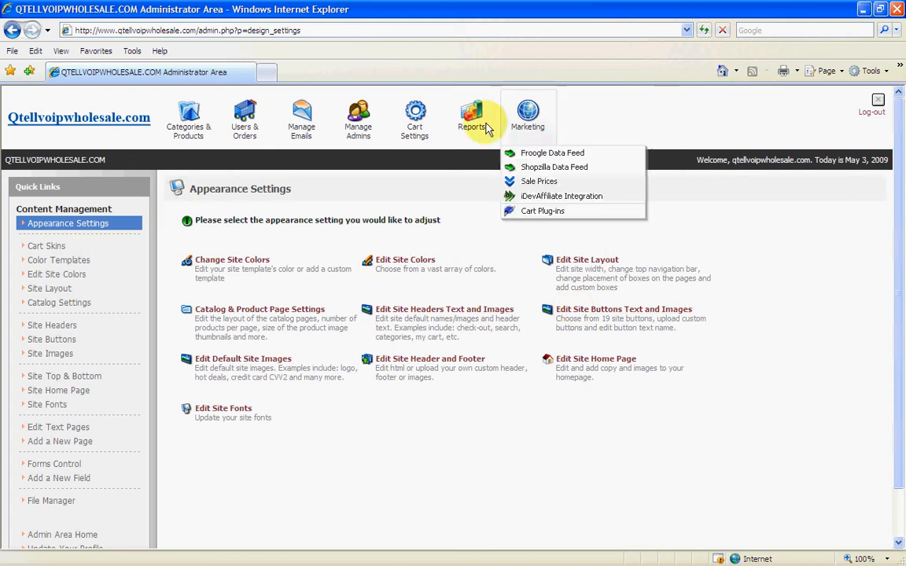
mouse_move(415, 111)
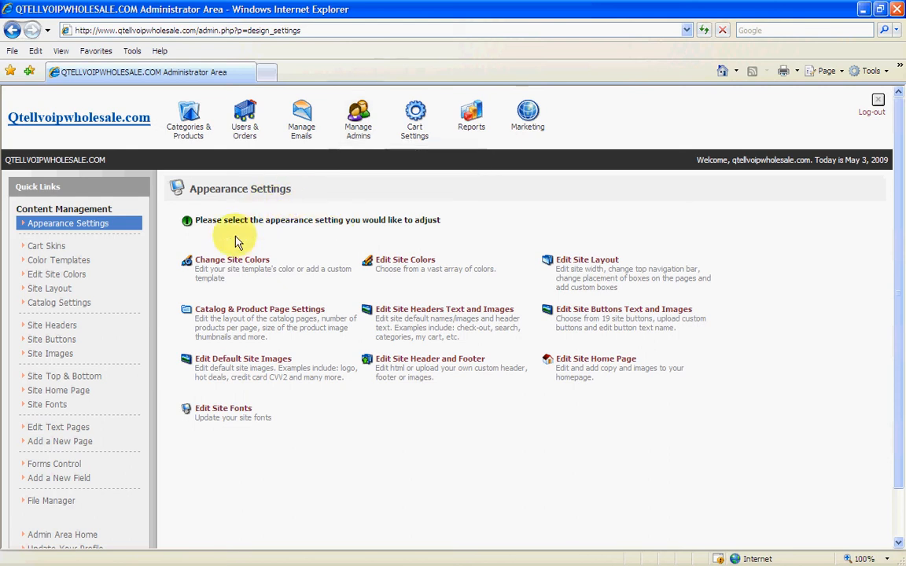
left_click(226, 263)
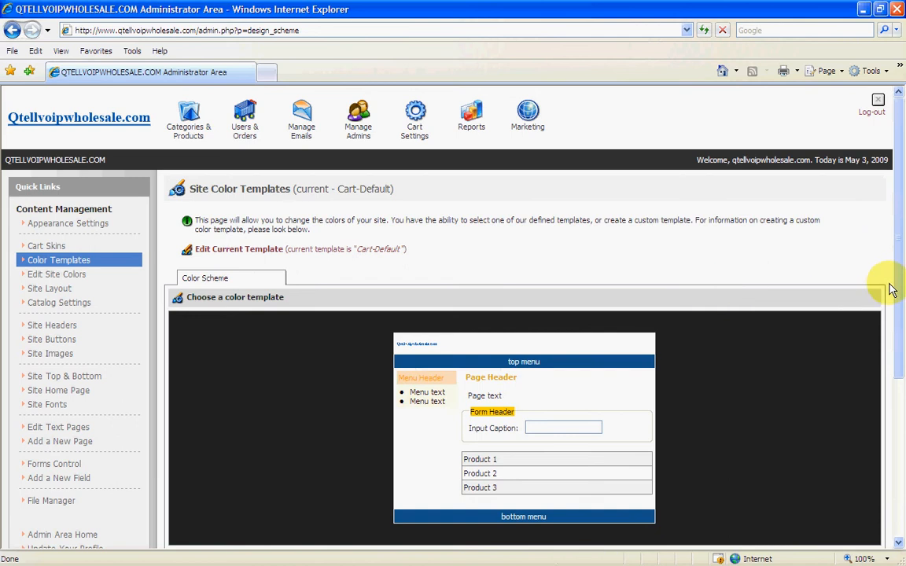
left_click_drag(896, 304, 898, 441)
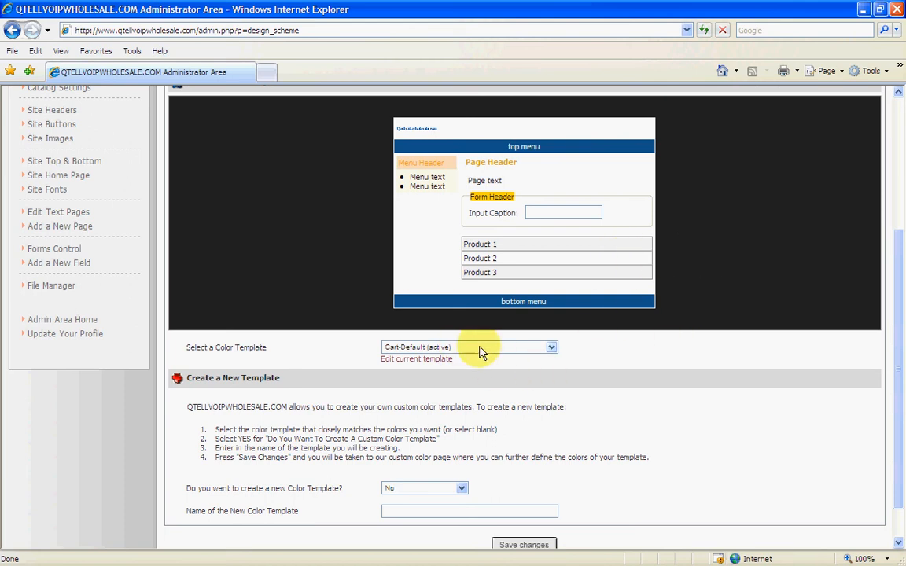
left_click(553, 349)
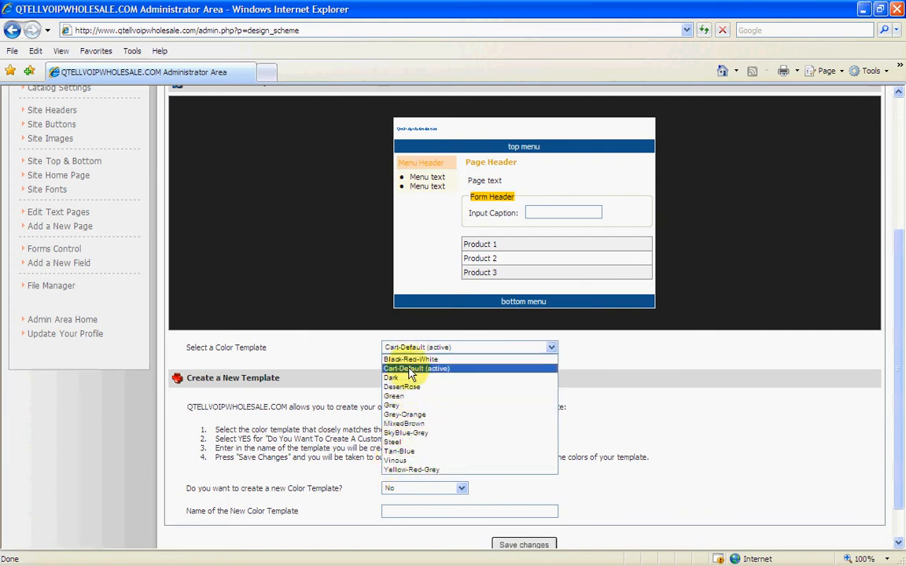
left_click(550, 351)
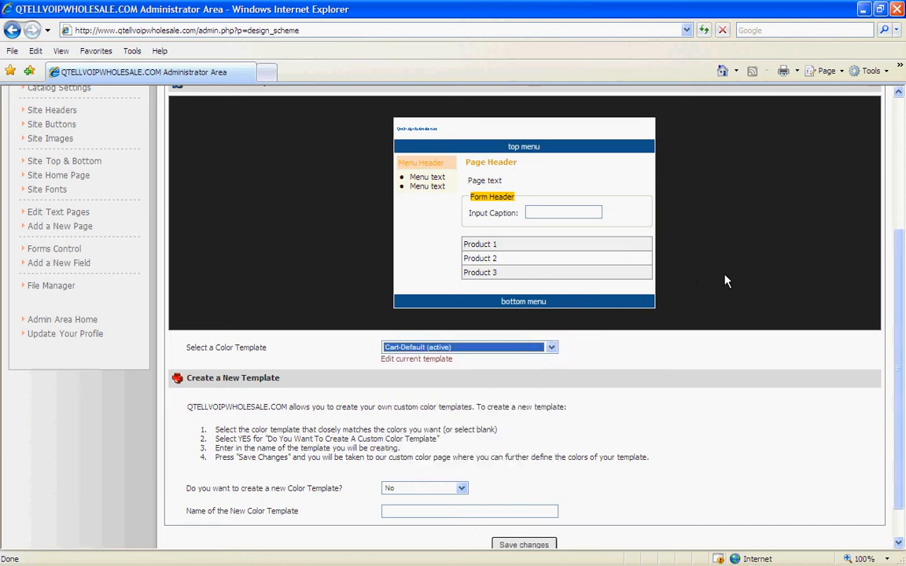
- Return to Appearance Settings and open the Edit Site Colors page
scroll(677, 267, "up", 5)
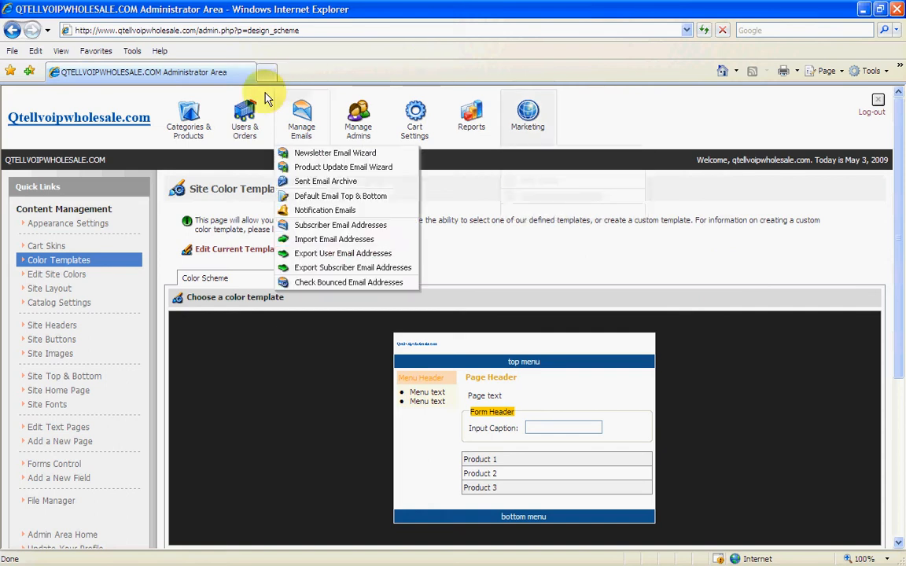
mouse_move(232, 120)
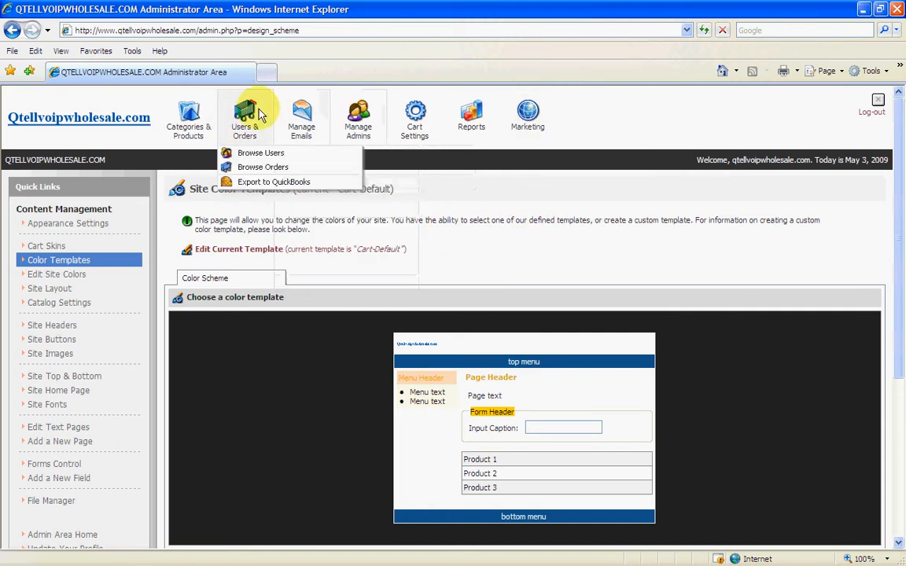
mouse_move(306, 116)
mouse_move(413, 126)
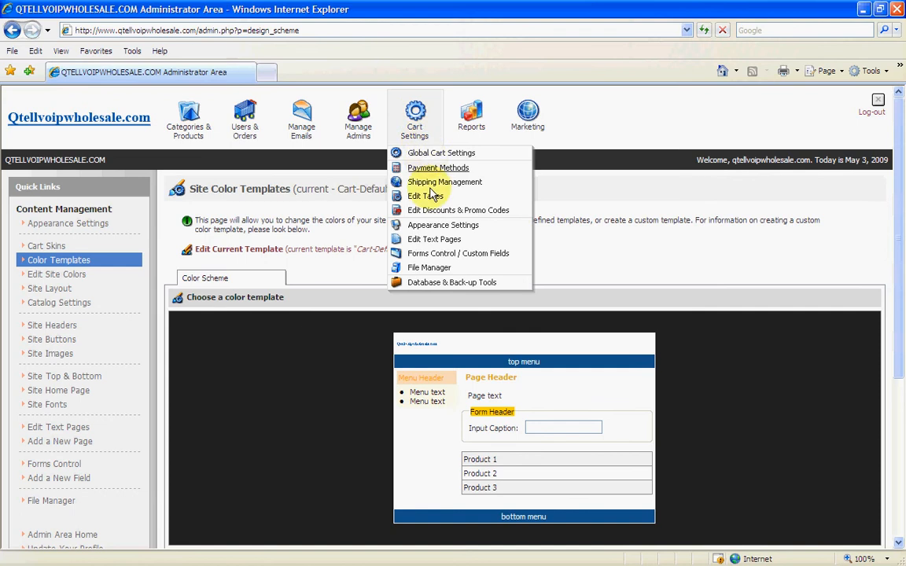
left_click(433, 228)
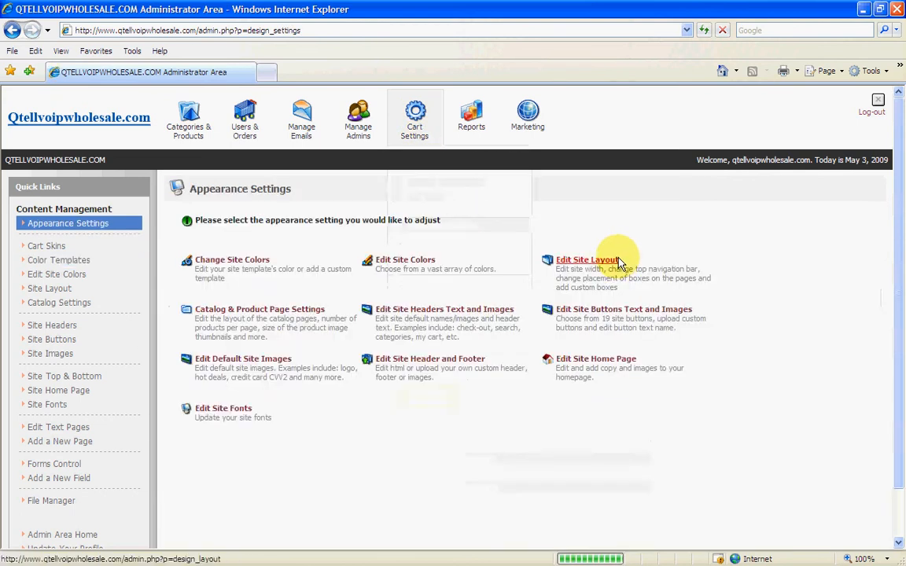
left_click(400, 266)
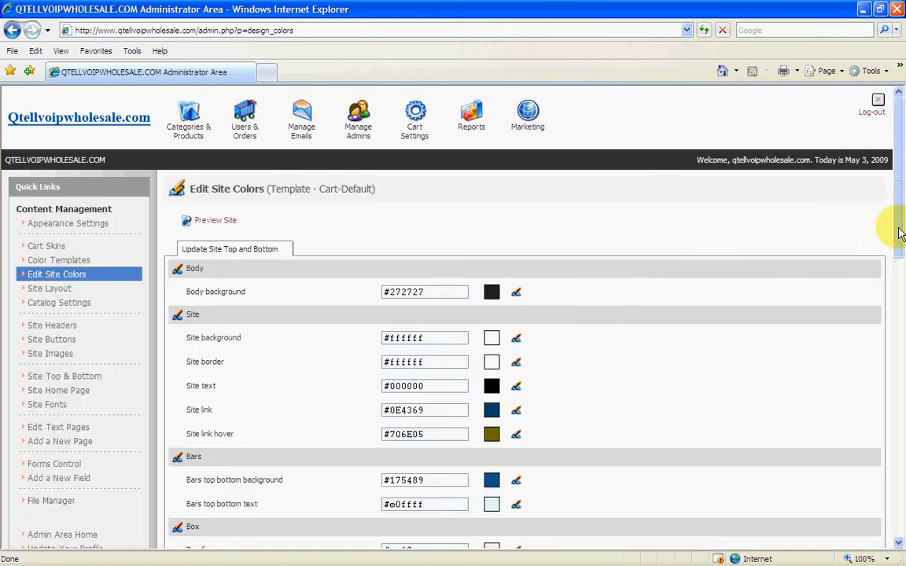
- Review the site color fields from the body section down to the form border, and return to the box section
left_click_drag(900, 234, 893, 280)
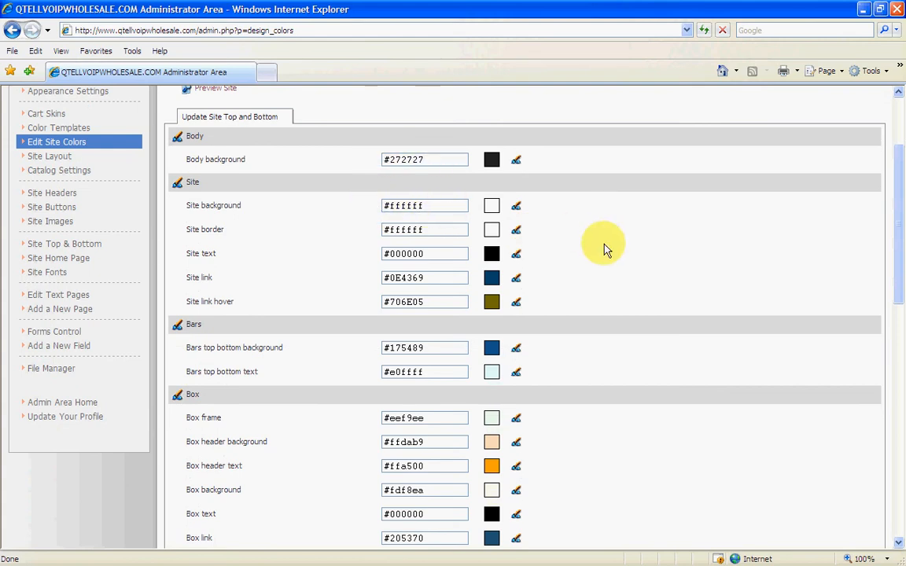
scroll(605, 249, "down", 2)
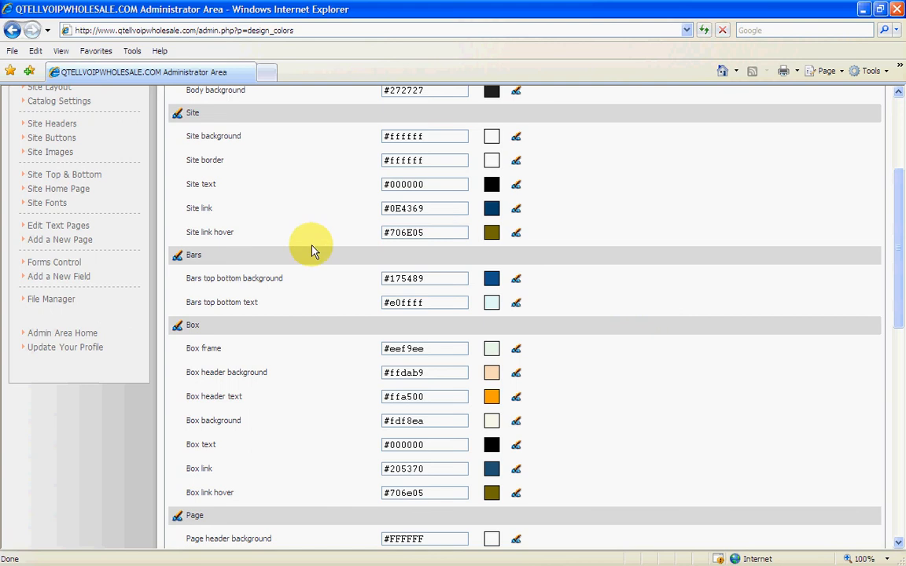
scroll(590, 356, "down", 10)
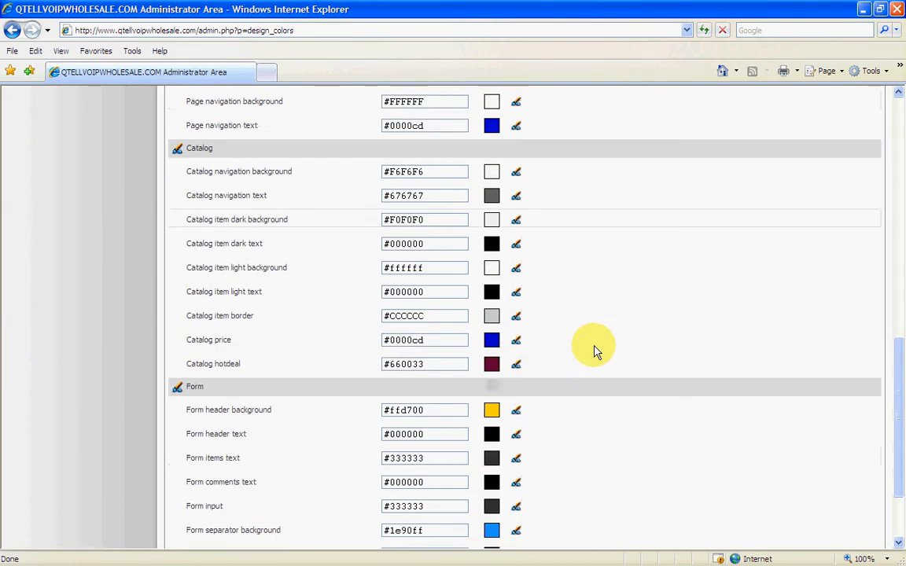
left_click_drag(450, 467, 236, 418)
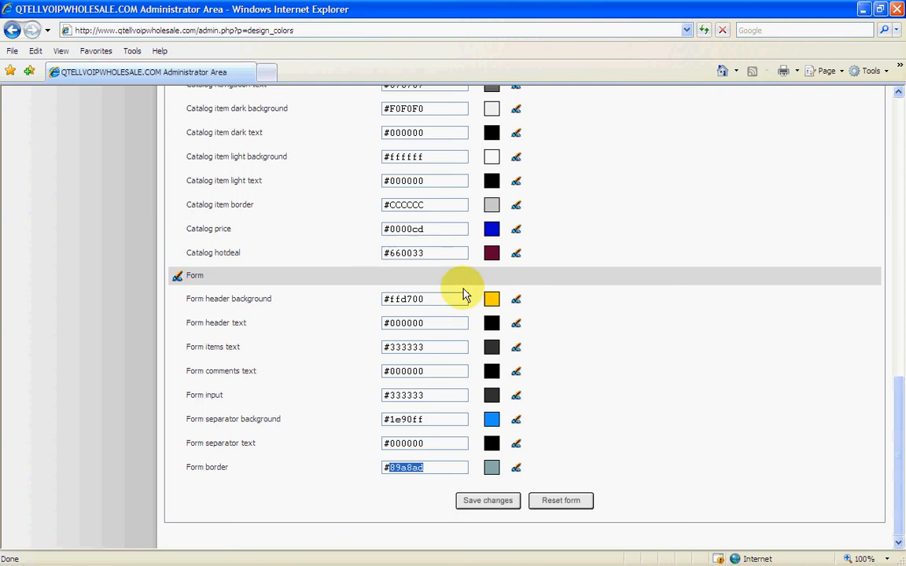
left_click_drag(438, 470, 381, 447)
left_click(656, 378)
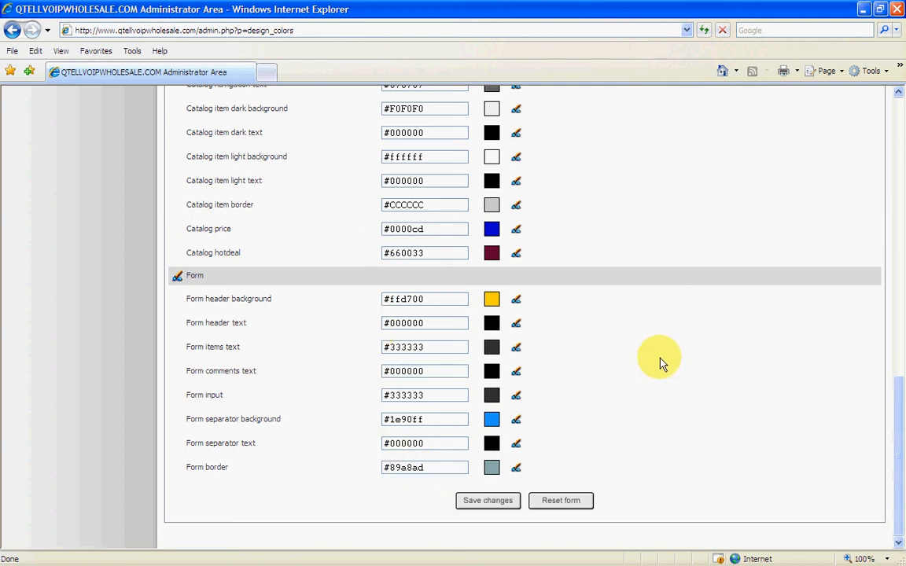
left_click_drag(899, 482, 898, 300)
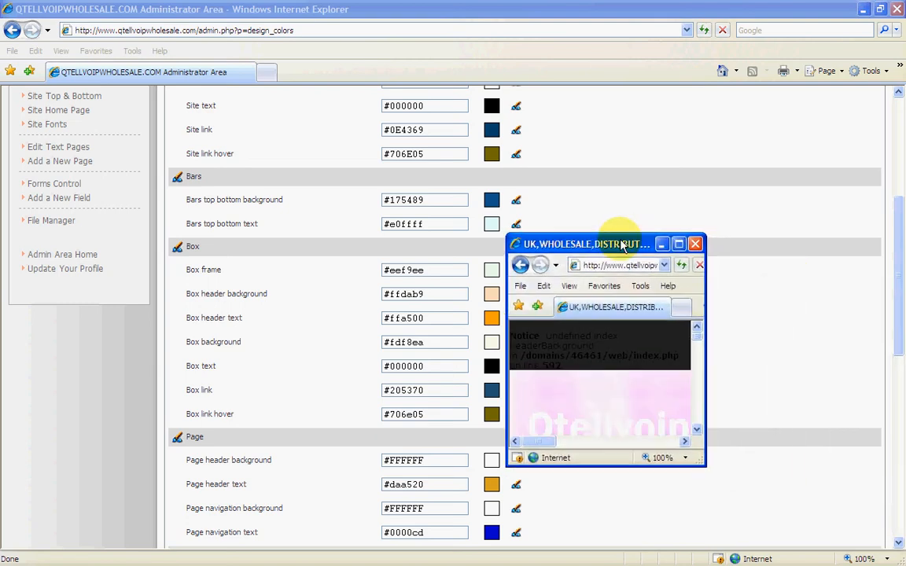
- Enlarge the storefront window to examine its box header colors, and move the restored window out of the way
left_click(678, 245)
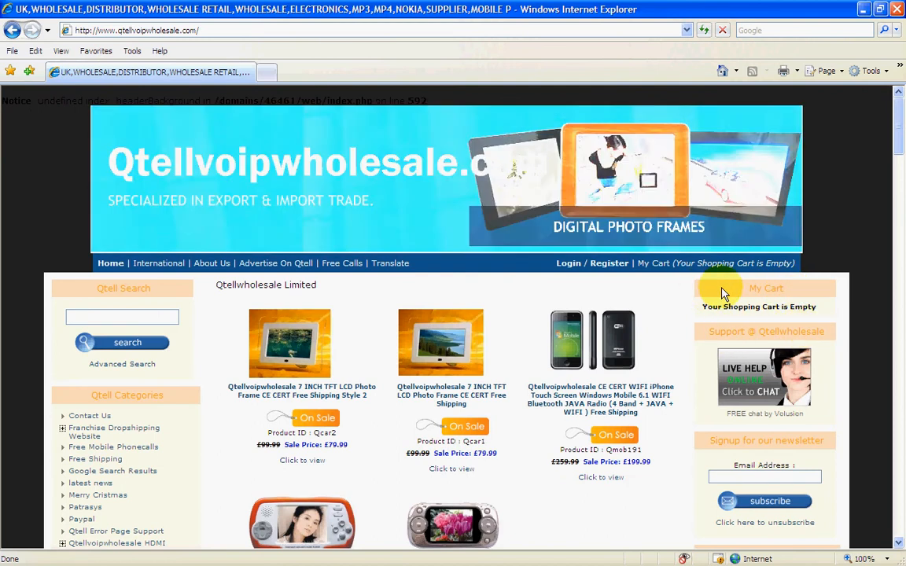
left_click(880, 8)
left_click_drag(607, 238, 905, 223)
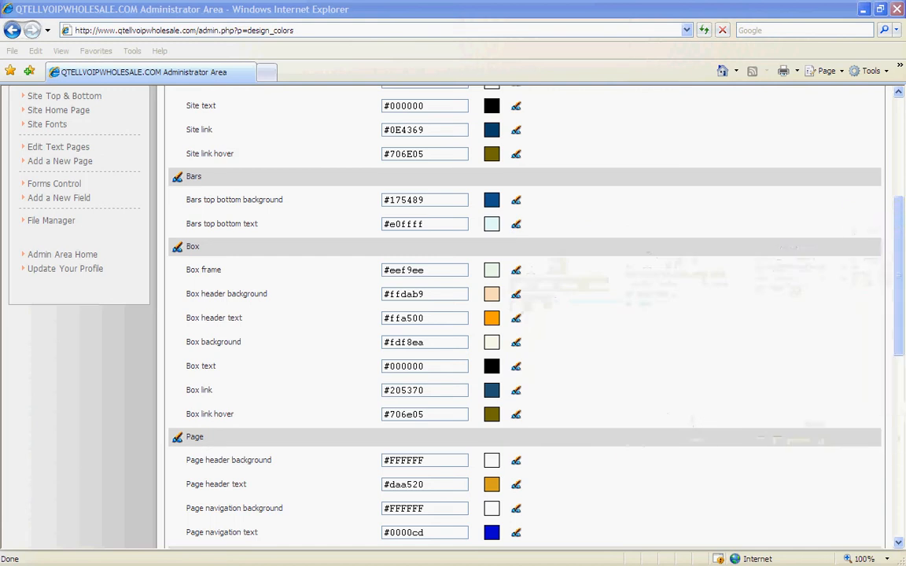
- Try #0a3764 as the box header background, discard it without saving, and reopen the Edit Site Colors page
left_click(517, 298)
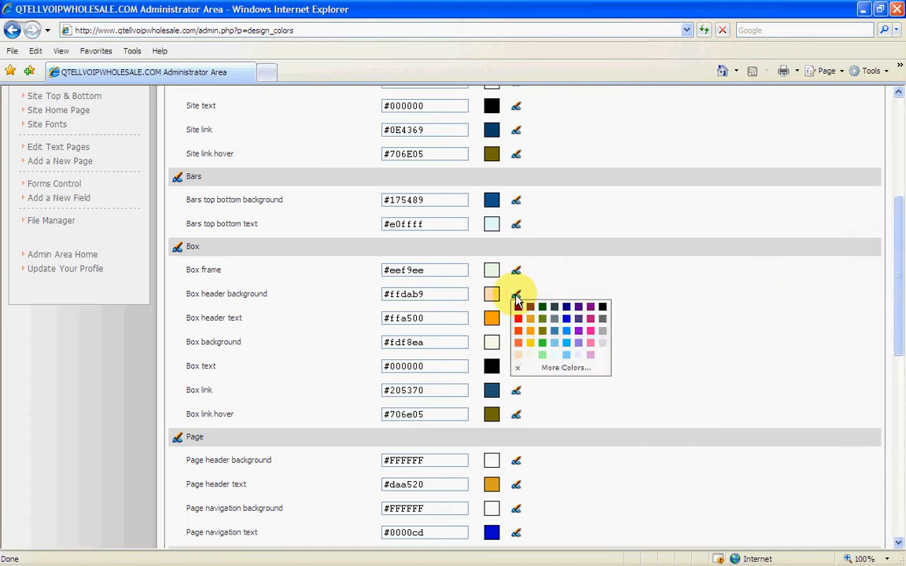
left_click(561, 369)
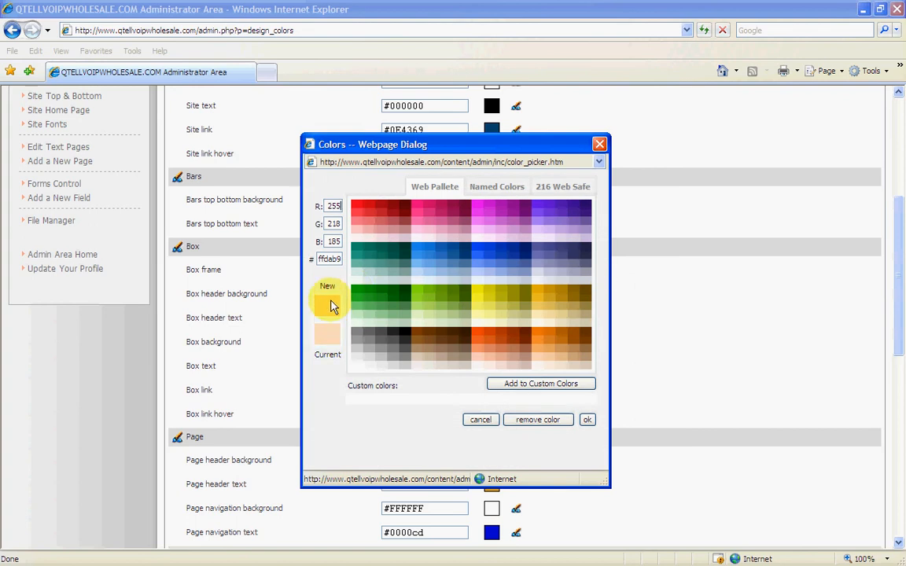
left_click(464, 251)
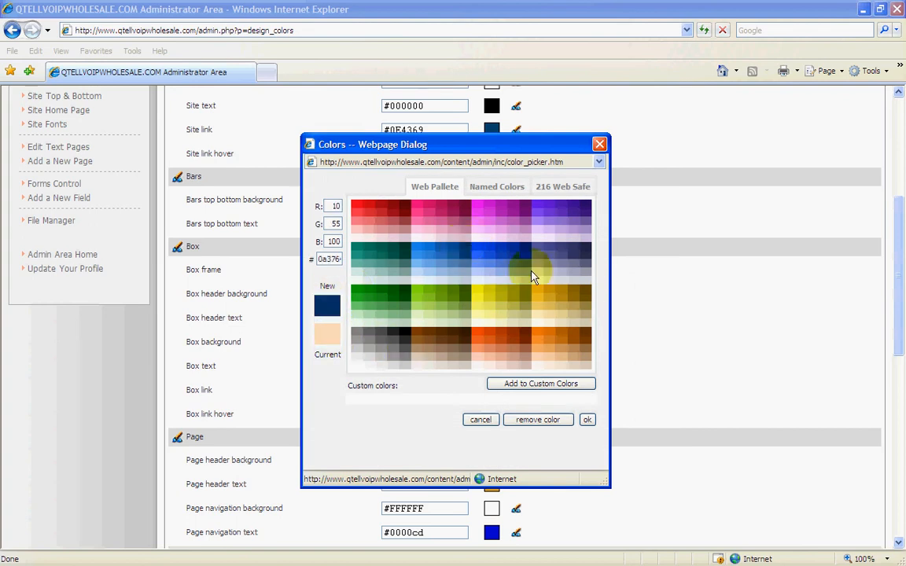
left_click(588, 421)
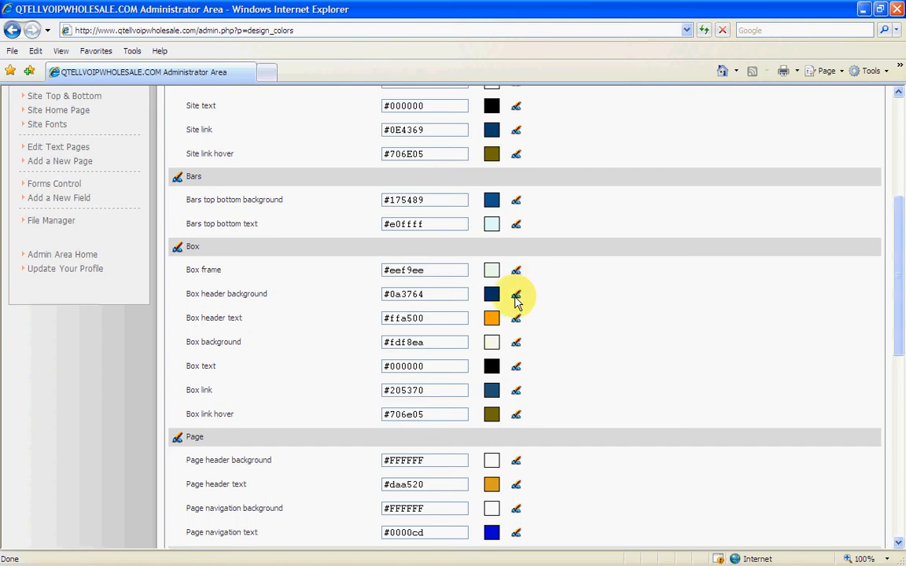
left_click_drag(902, 342, 896, 319)
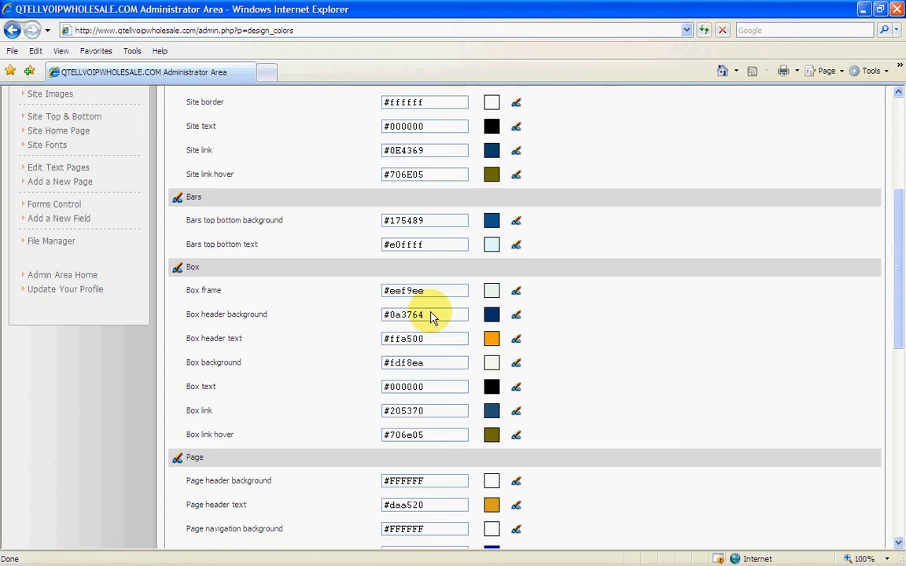
left_click(12, 29)
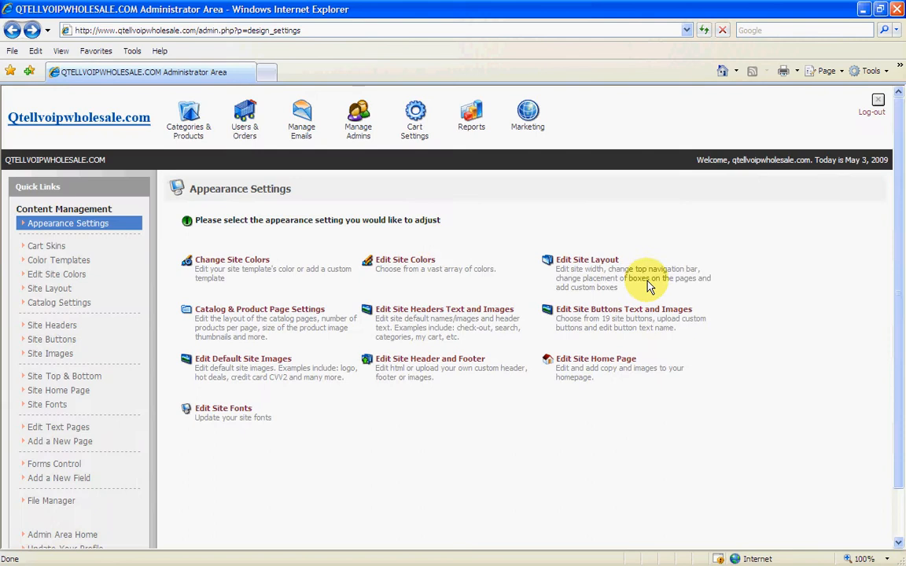
left_click(415, 264)
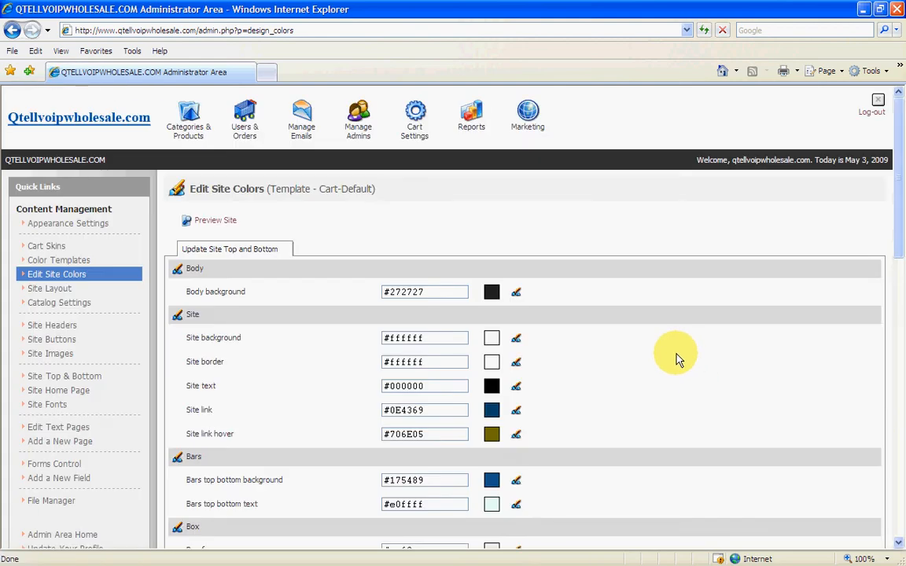
- Copy the existing color code of the box header background
scroll(677, 354, "down", 5)
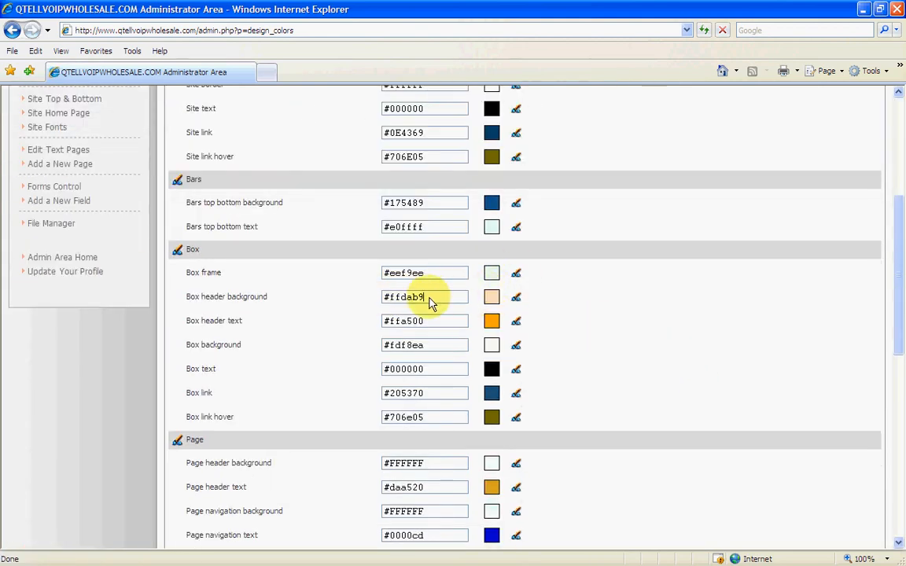
left_click_drag(431, 304, 386, 304)
right_click(387, 302)
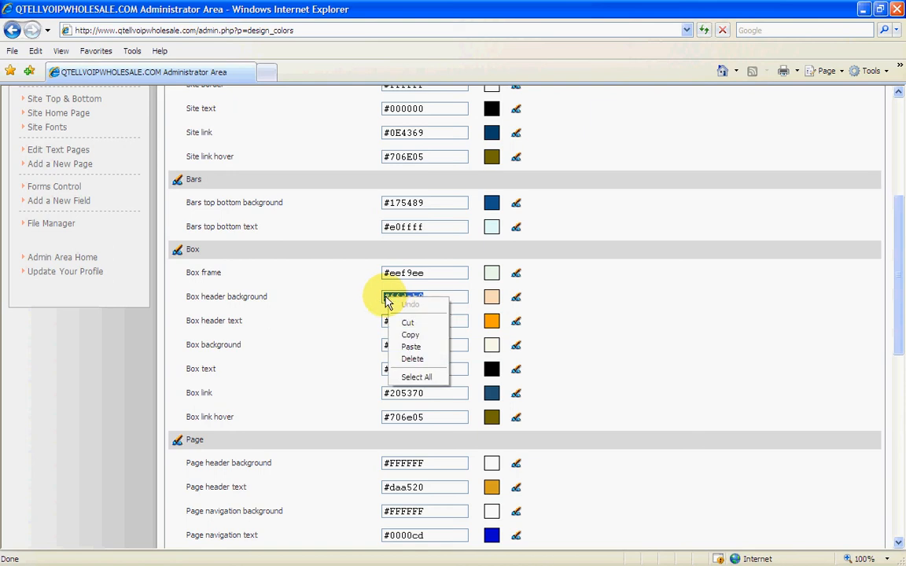
left_click(409, 335)
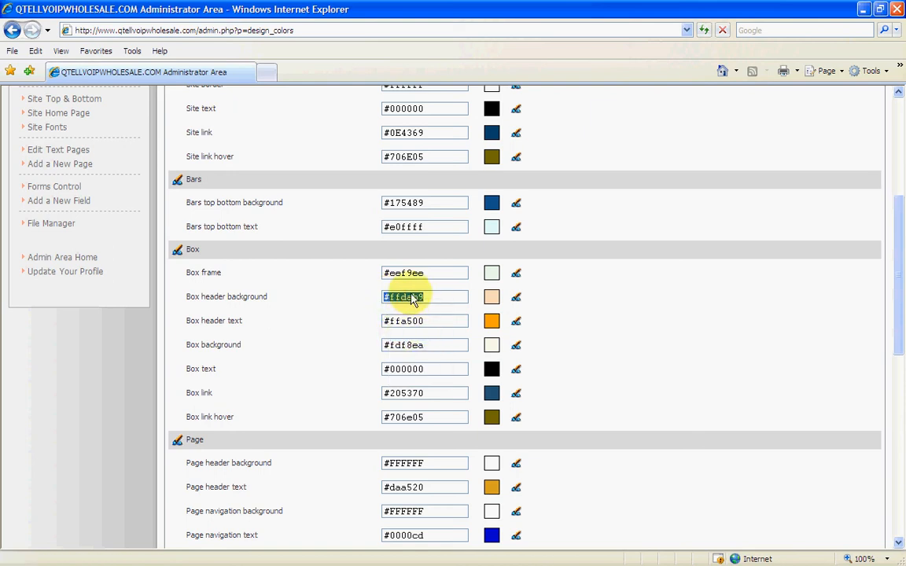
- Set the box header background to red (#ff0000) and save the site colors
left_click(516, 299)
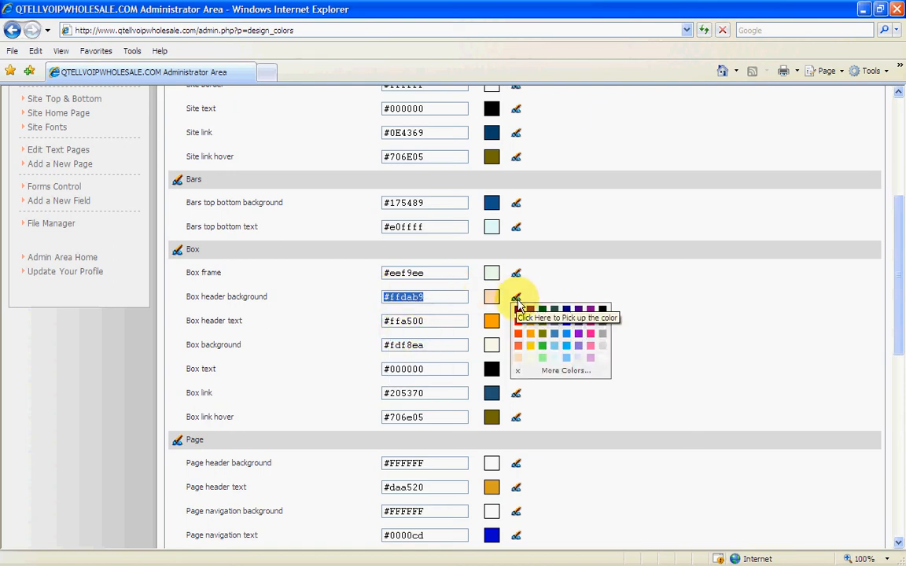
left_click(519, 322)
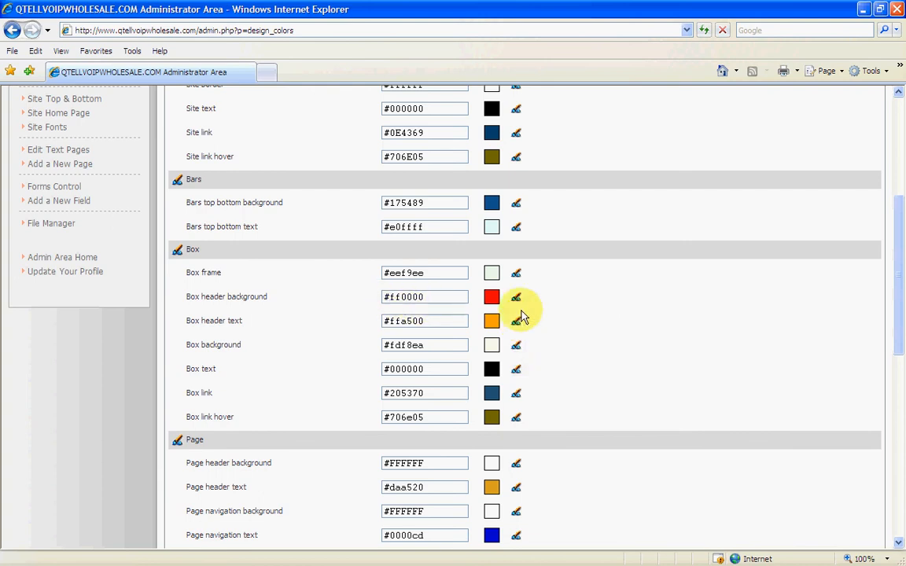
scroll(902, 525, "down", 4)
scroll(902, 523, "down", 3)
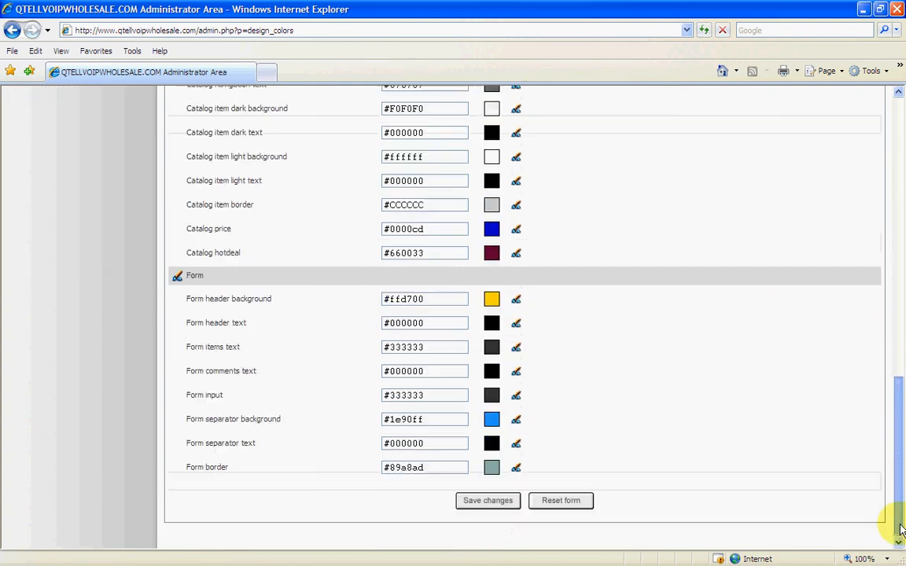
left_click(507, 502)
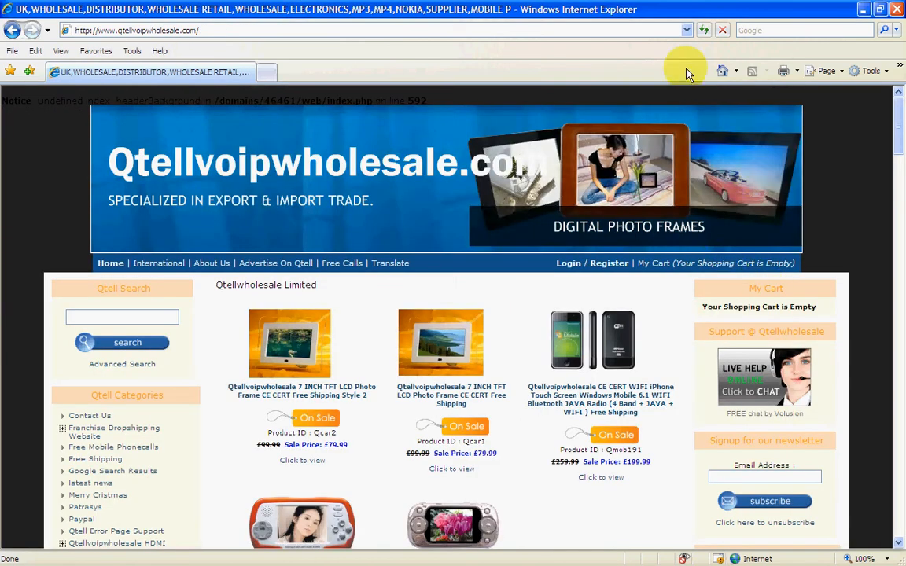
- Refresh the storefront to check its box headers, and restore the window to its smaller size
left_click(704, 31)
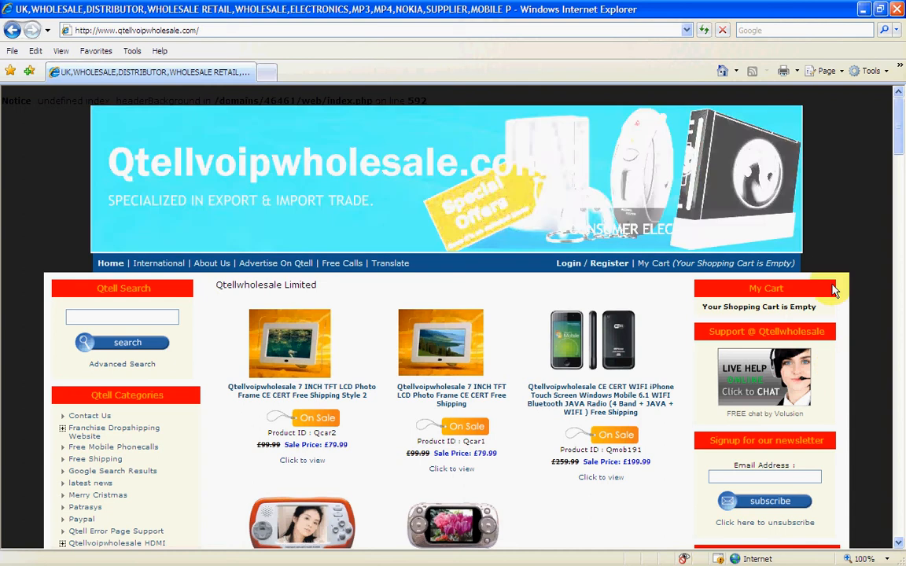
left_click(885, 9)
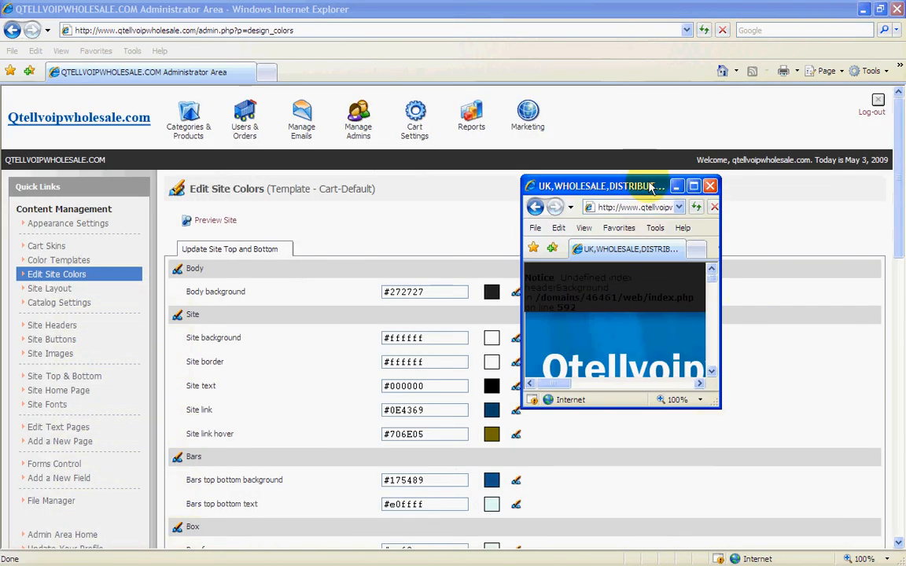
- Replace the box header background with the copied color code #ffdab9 and save the site colors
left_click_drag(651, 186, 905, 188)
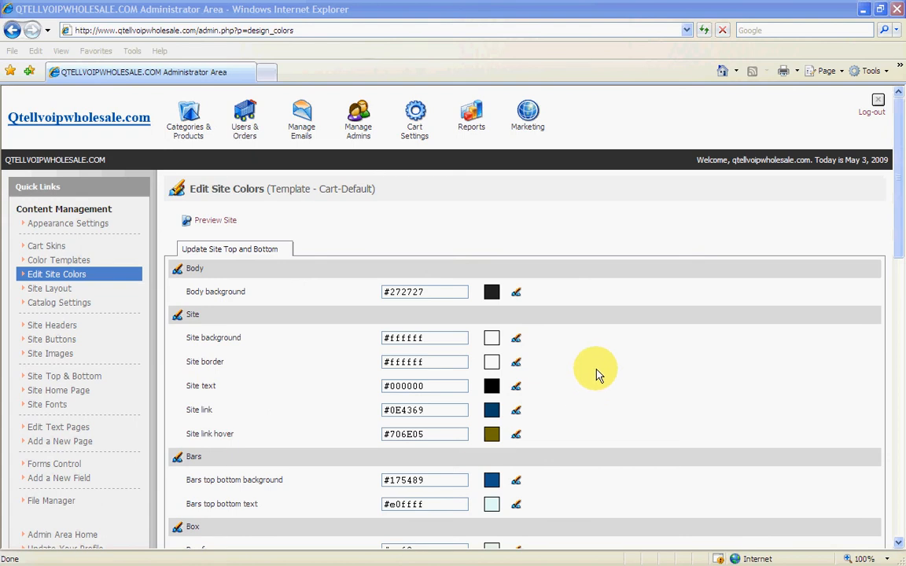
scroll(601, 368, "down", 4)
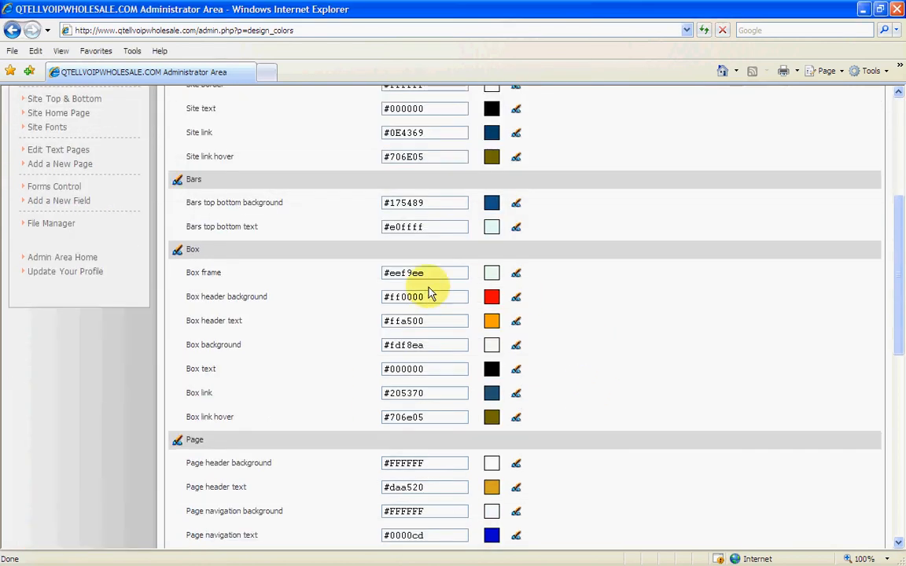
left_click_drag(428, 298, 366, 298)
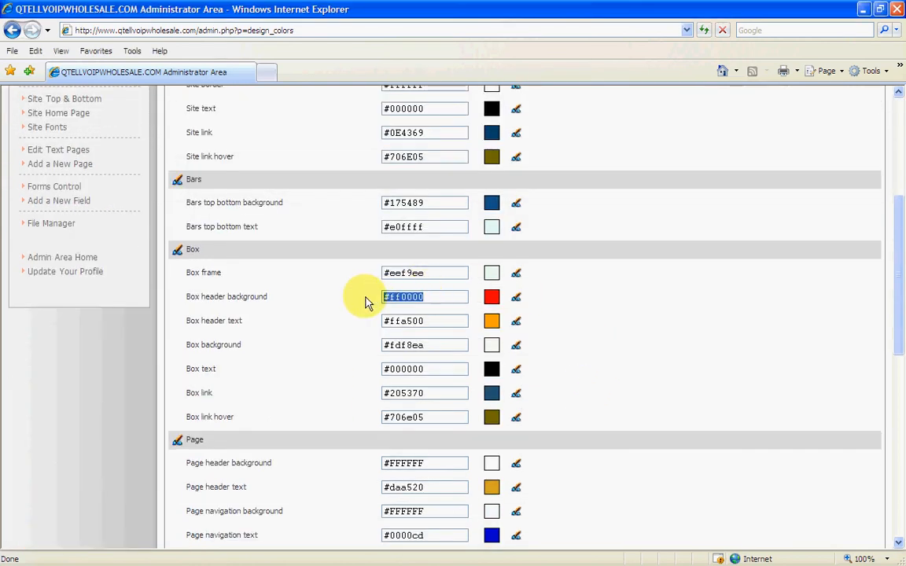
key("Delete")
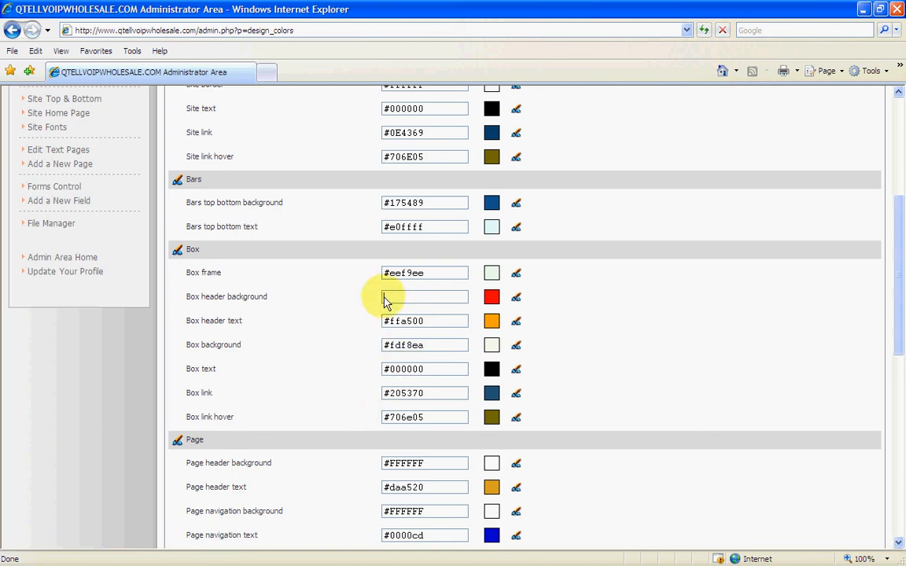
right_click(385, 303)
left_click(411, 349)
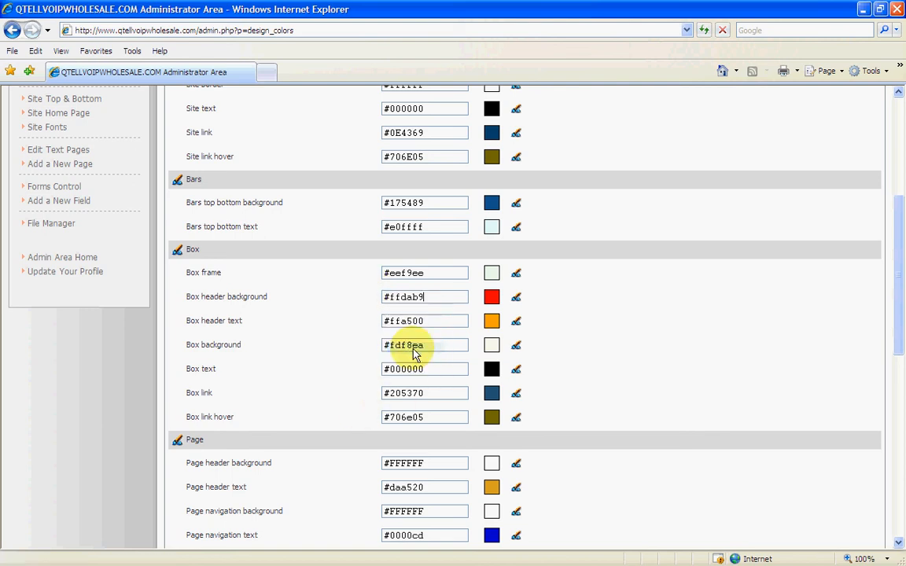
scroll(696, 314, "down", 6)
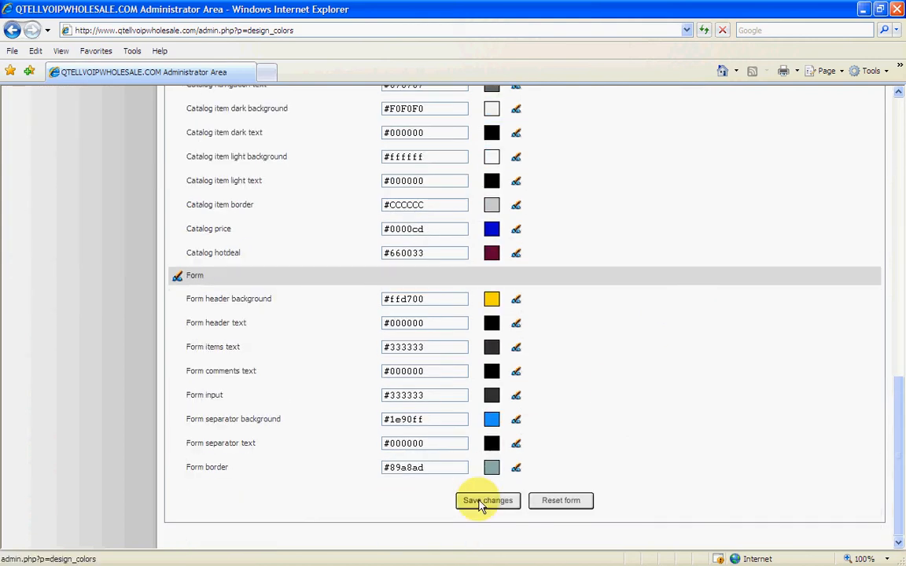
left_click(482, 504)
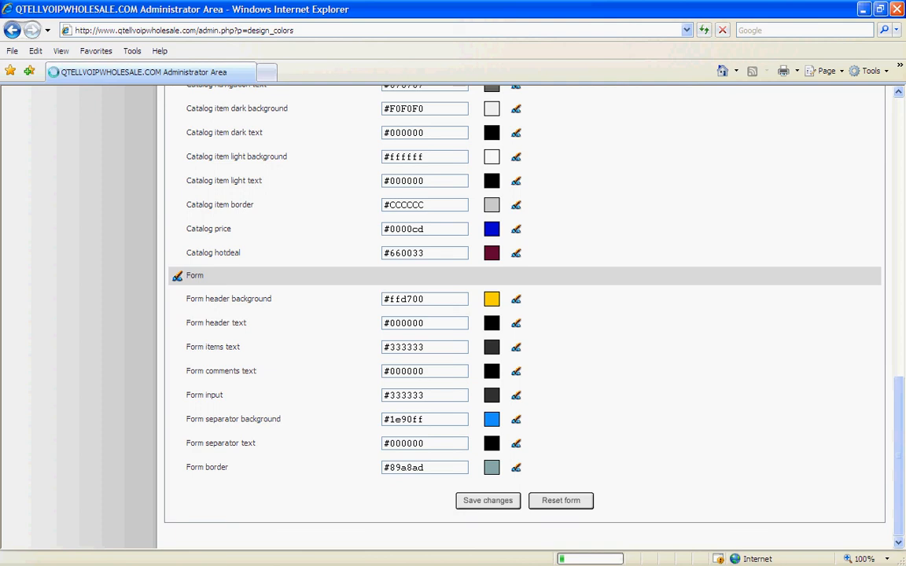
- Check the box headers on the maximized storefront, and put its window away to return to the site colors
left_click_drag(905, 283, 640, 240)
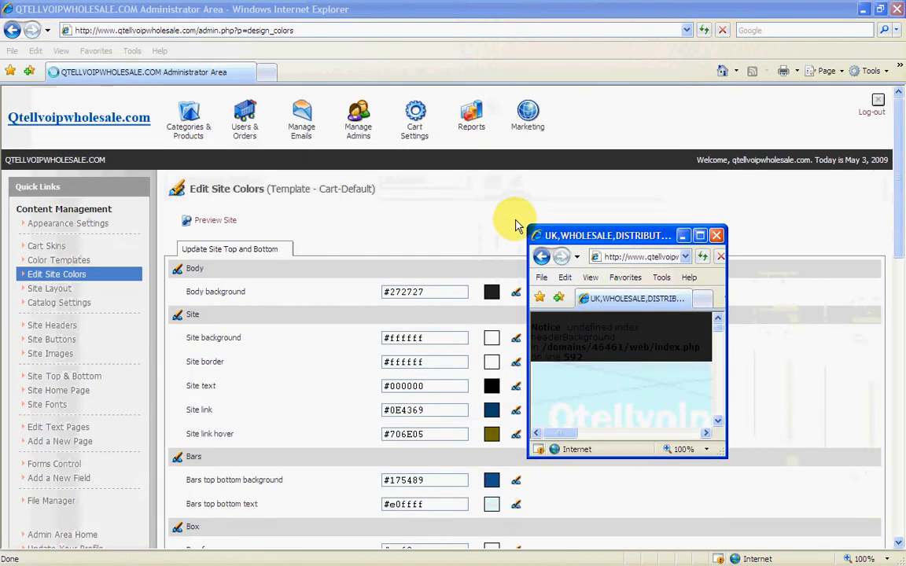
left_click(699, 235)
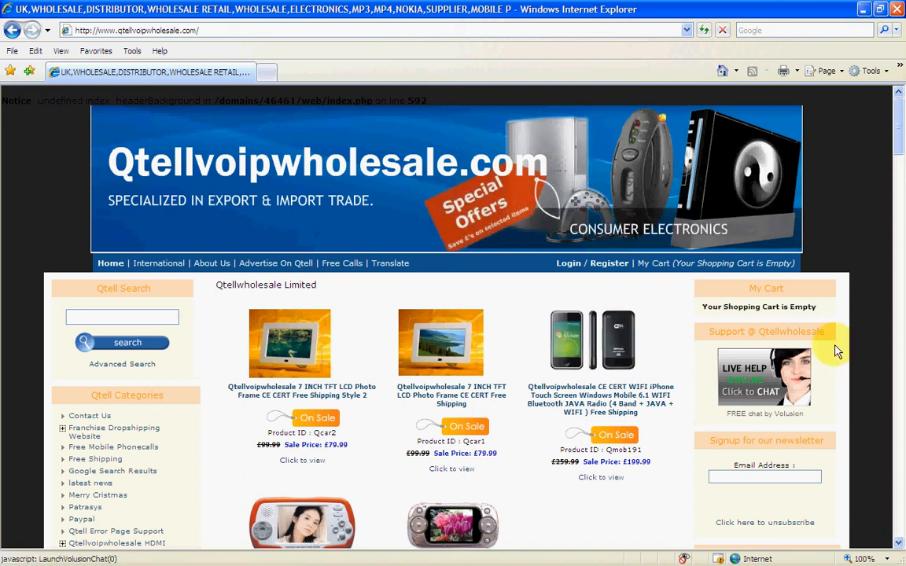
left_click(883, 11)
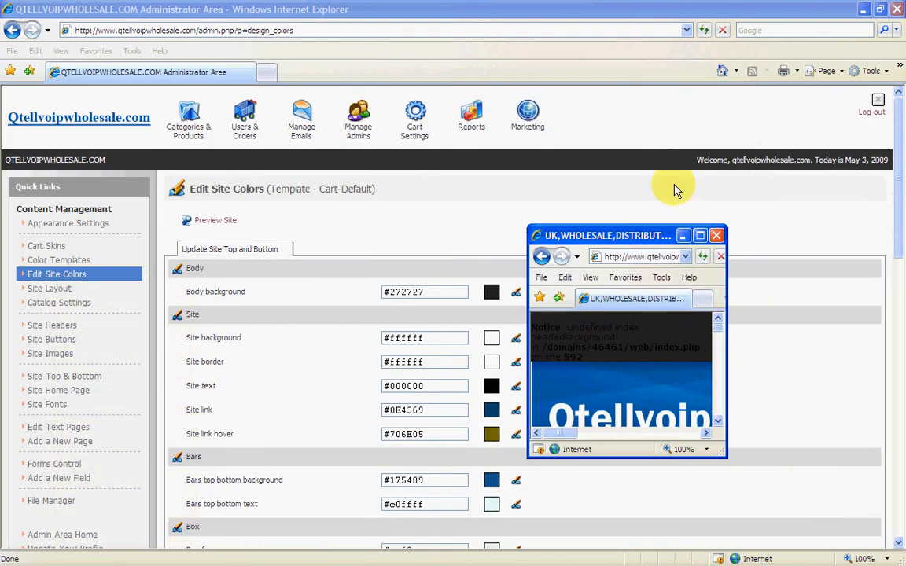
left_click_drag(643, 228, 718, 250)
left_click(712, 239)
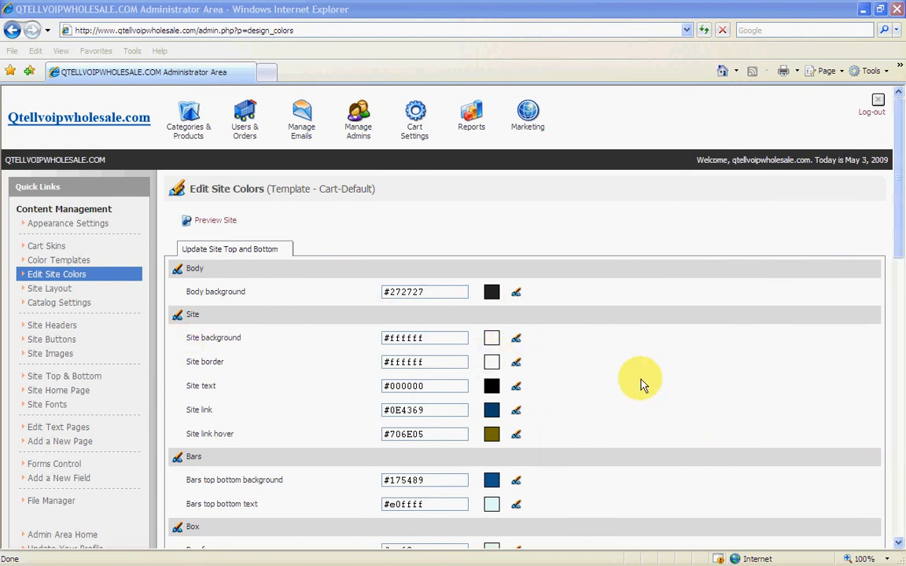
- Look through the remaining site color settings and open the Edit Site Layout page from Appearance Settings
scroll(659, 370, "down", 3)
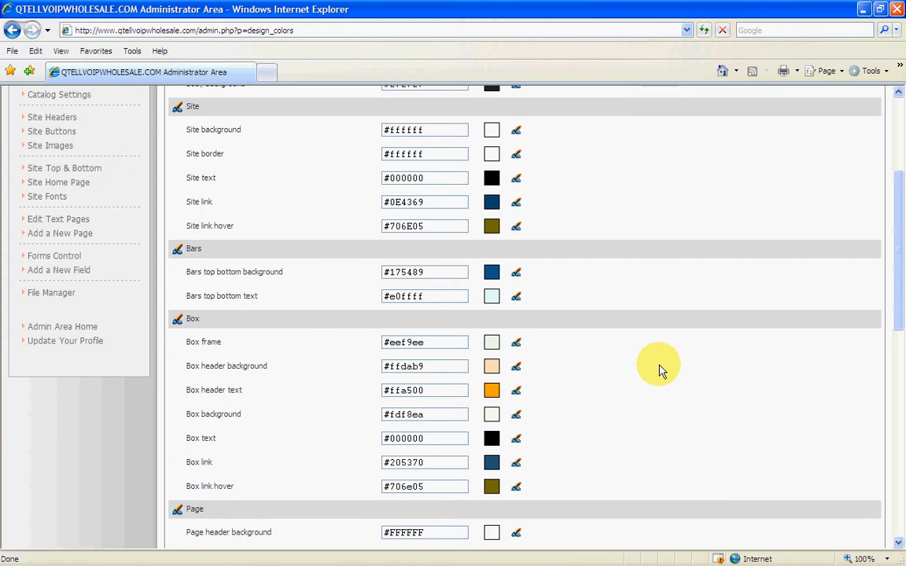
scroll(659, 370, "down", 3)
scroll(659, 370, "down", 3)
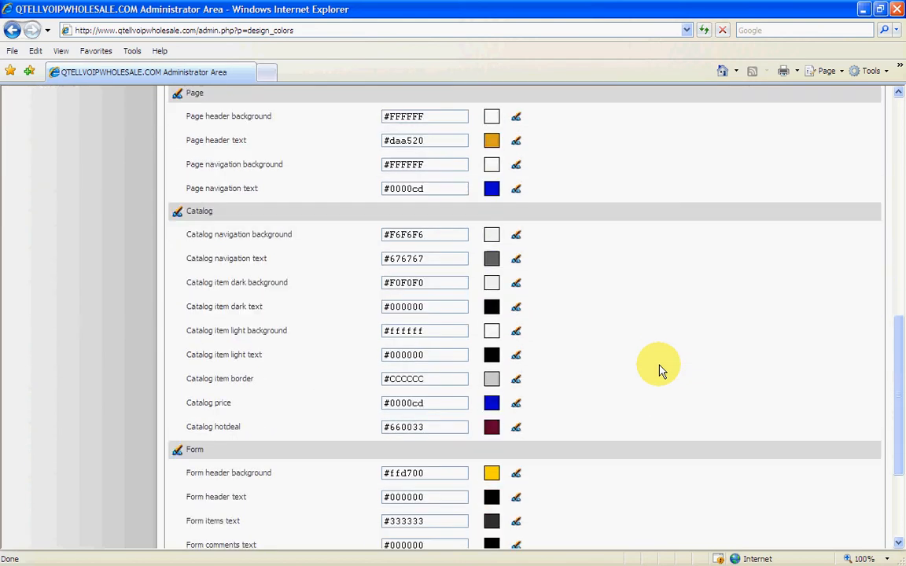
scroll(659, 370, "down", 2)
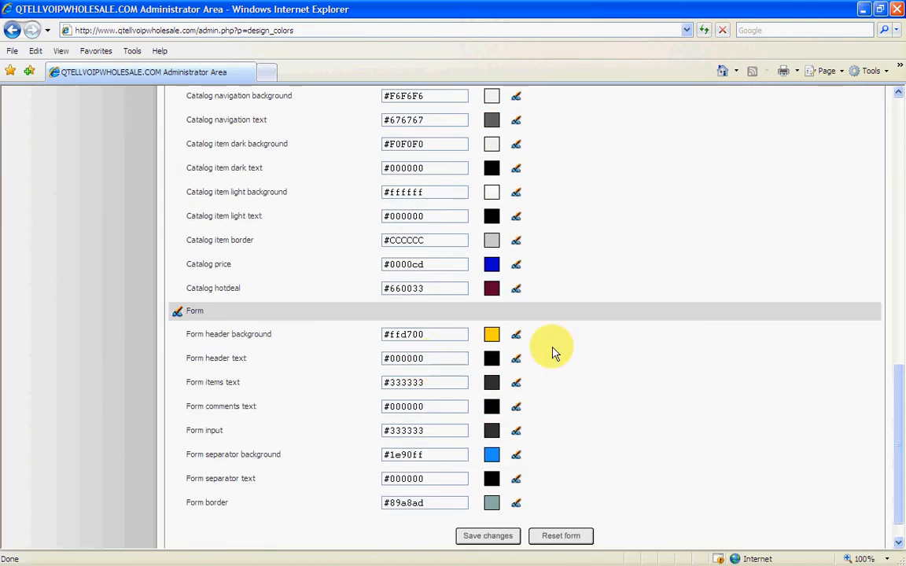
left_click_drag(902, 490, 875, 228)
mouse_move(510, 125)
mouse_move(414, 122)
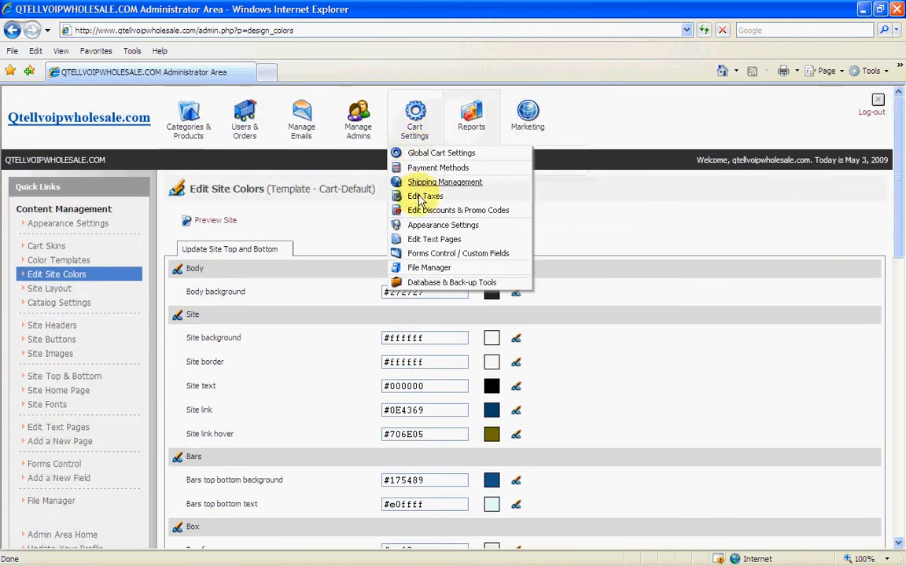
left_click(425, 230)
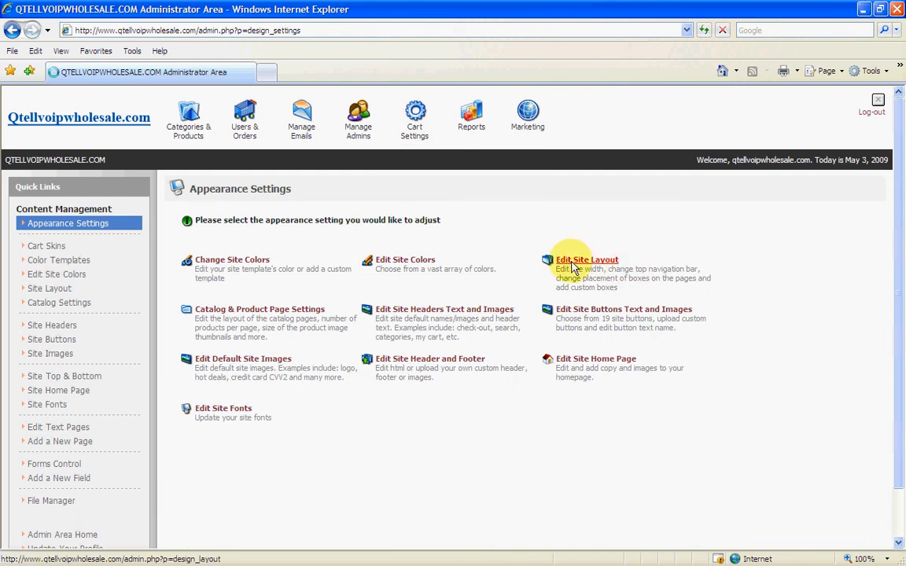
left_click(574, 268)
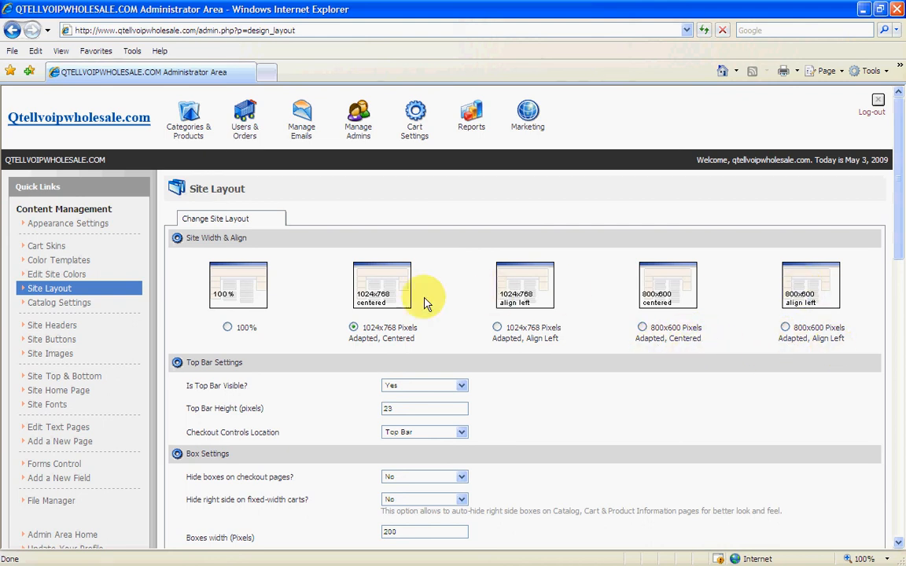
- Examine the layout's box settings and compare them with the side boxes on the storefront, leaving its window out of the way
scroll(669, 408, "down", 3)
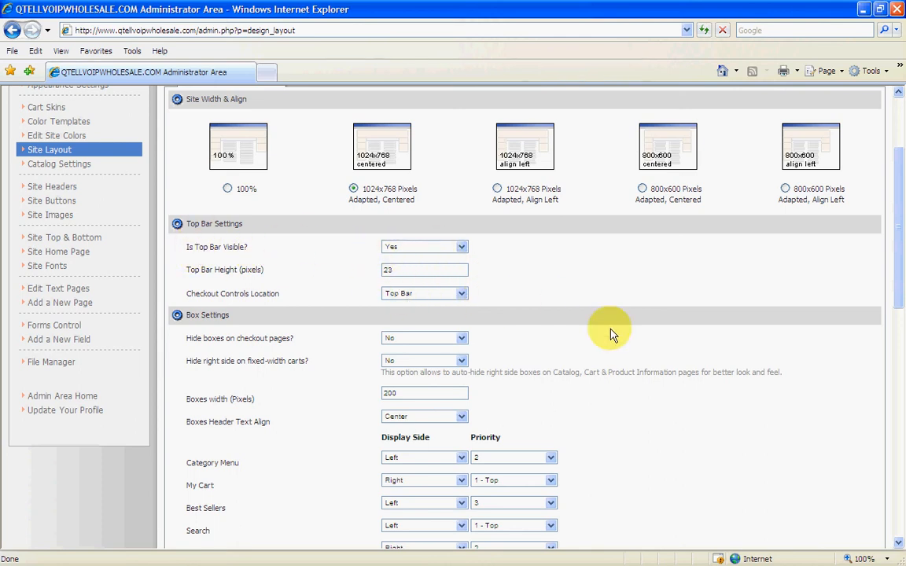
scroll(618, 331, "down", 5)
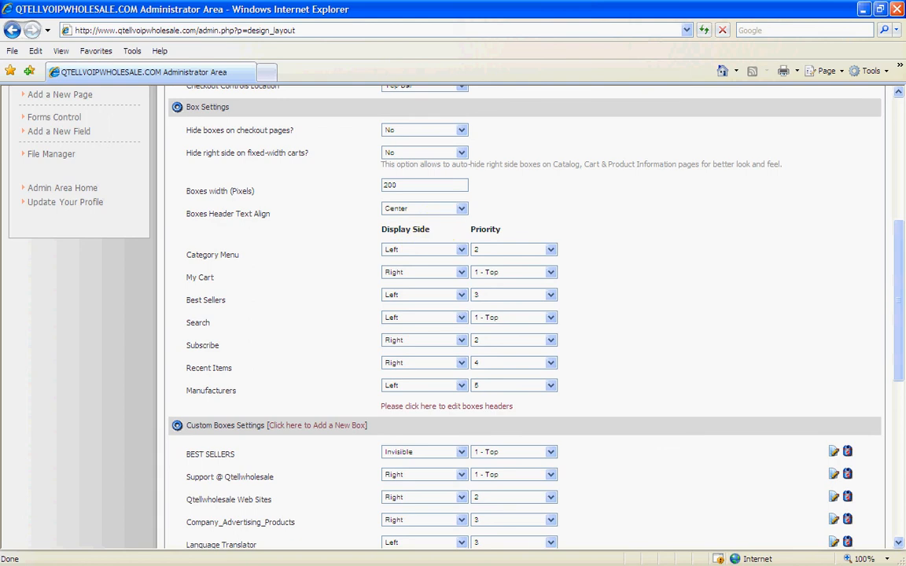
key("alt+Tab")
left_click_drag(749, 314, 619, 182)
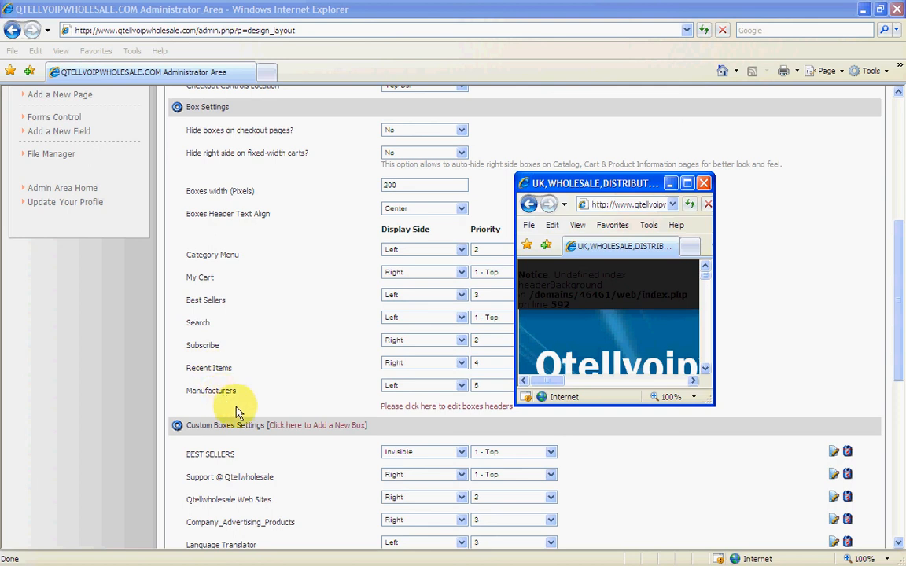
left_click(689, 183)
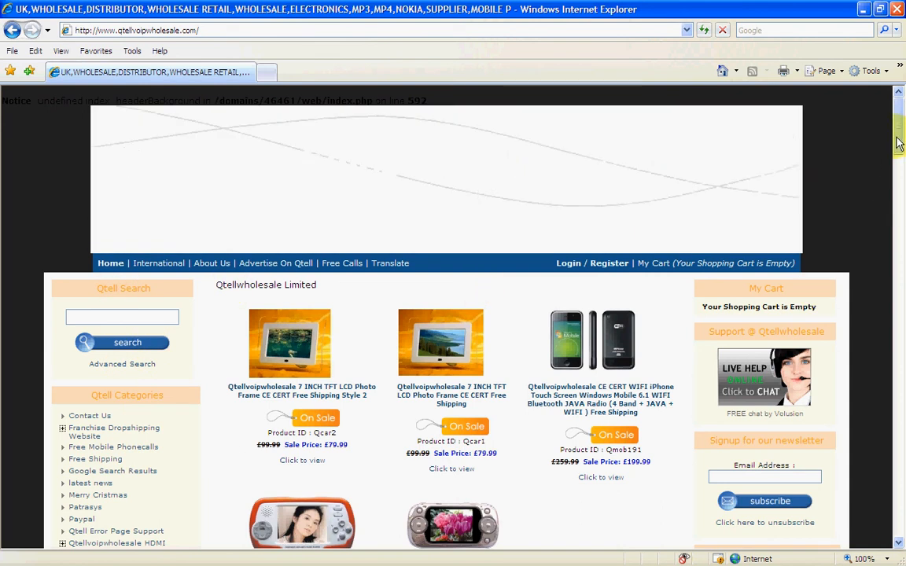
mouse_move(900, 142)
left_mouse_down()
mouse_move(902, 181)
mouse_move(901, 151)
left_mouse_up()
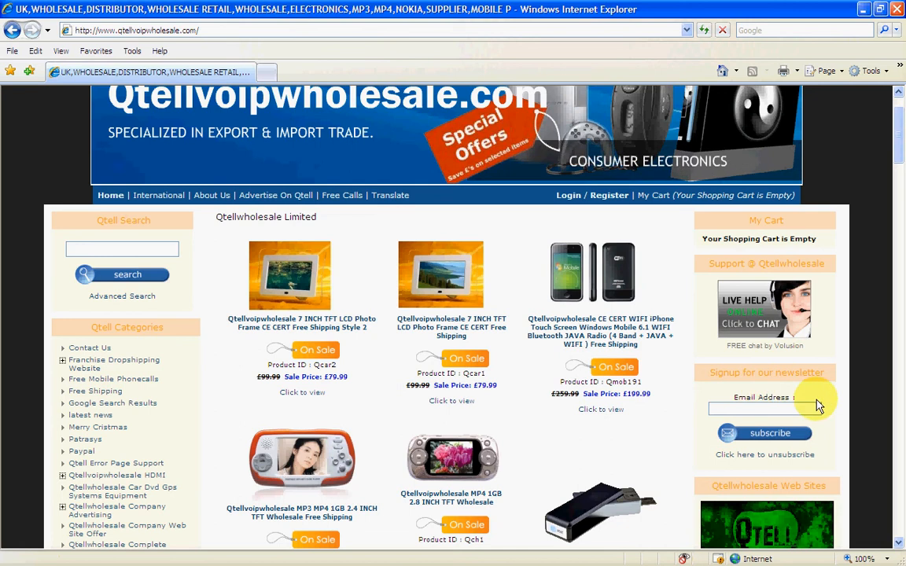
left_click(864, 9)
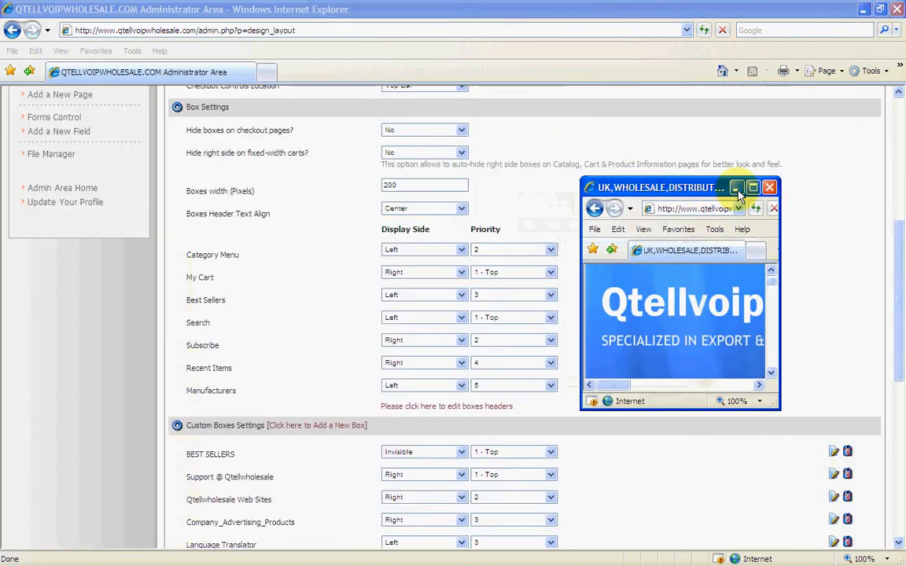
mouse_move(633, 183)
left_mouse_down()
mouse_move(797, 206)
mouse_move(712, 201)
mouse_move(905, 196)
left_mouse_up()
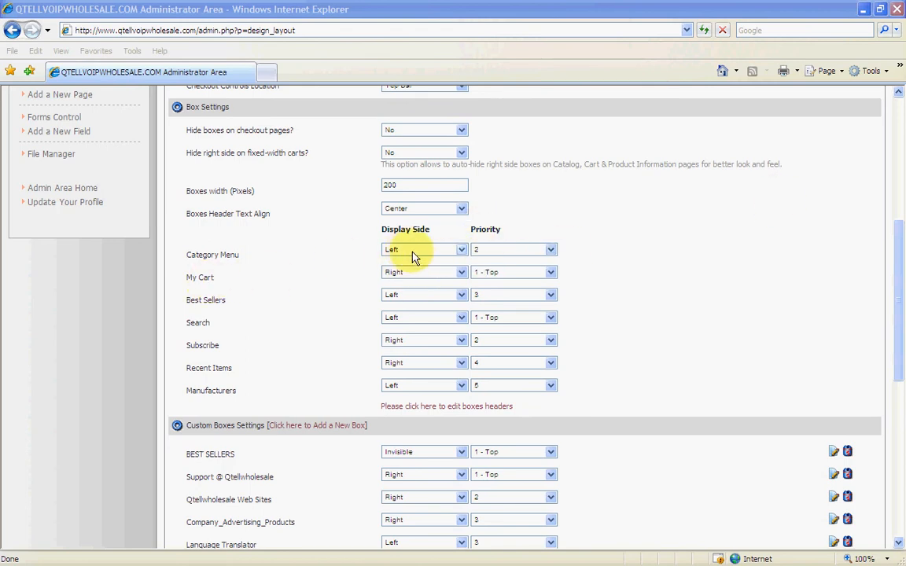
- Set the Category Menu box's priority to 10 - Bottom and save the site layout changes
left_click(461, 250)
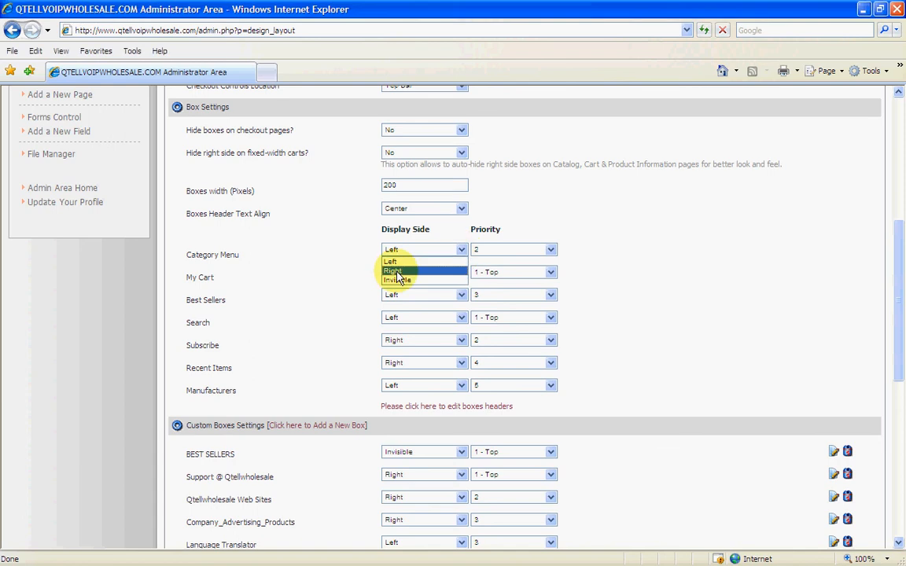
left_click(591, 243)
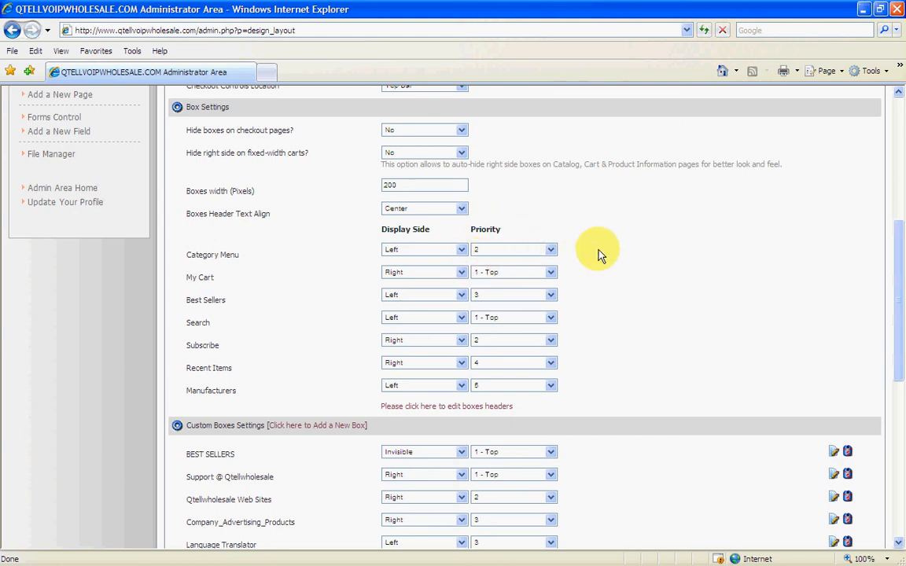
left_click(551, 250)
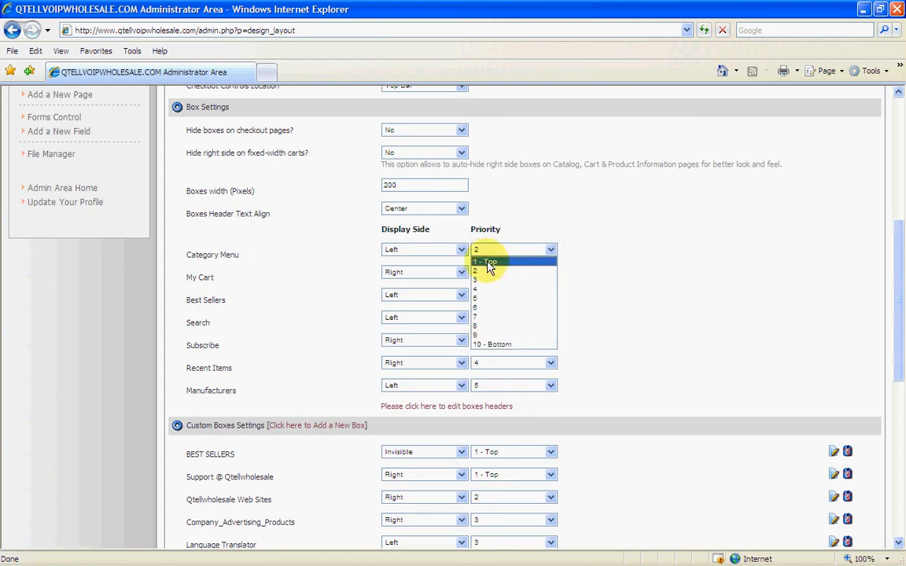
left_click(496, 346)
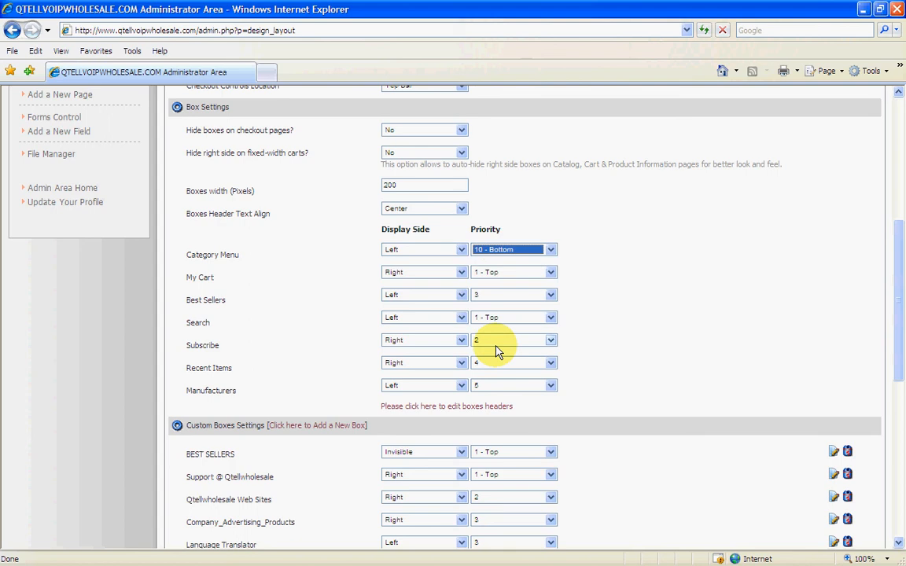
left_click_drag(901, 326, 896, 471)
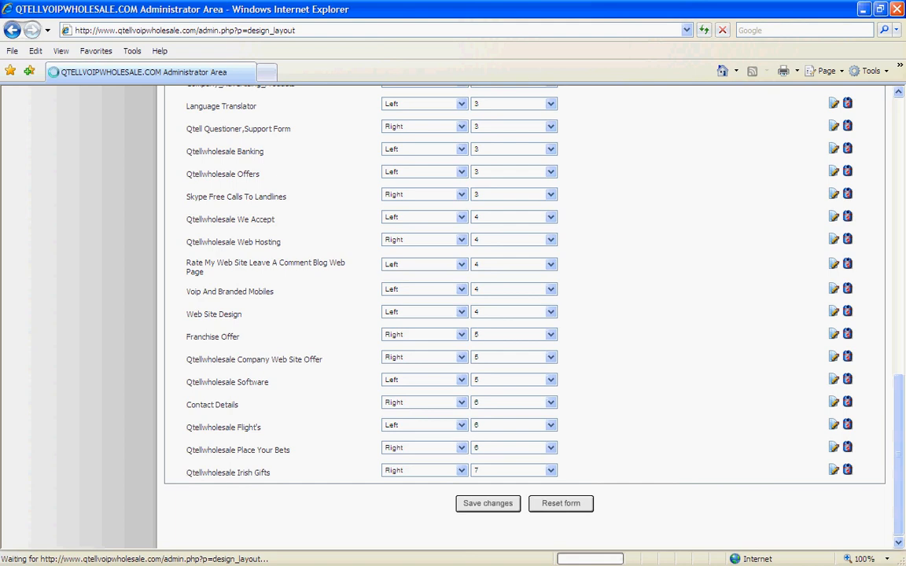
- Refresh the maximized storefront and check where the Qtell Categories box sits among the side boxes
left_click_drag(762, 261, 551, 190)
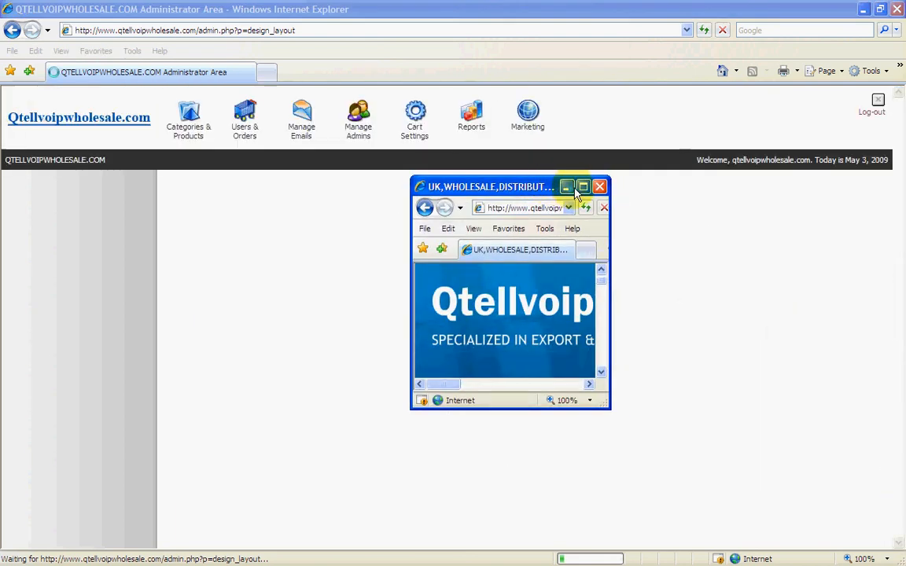
left_click(583, 186)
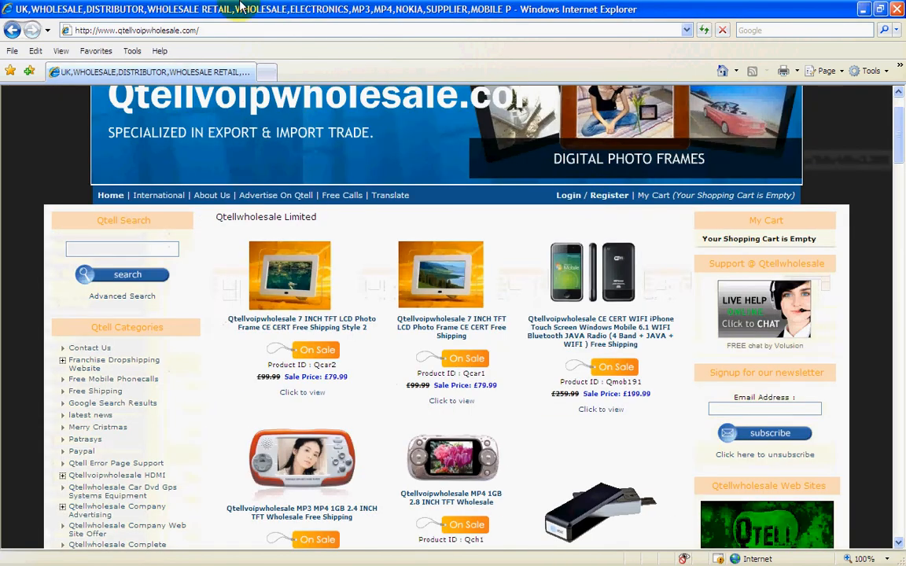
left_click(704, 31)
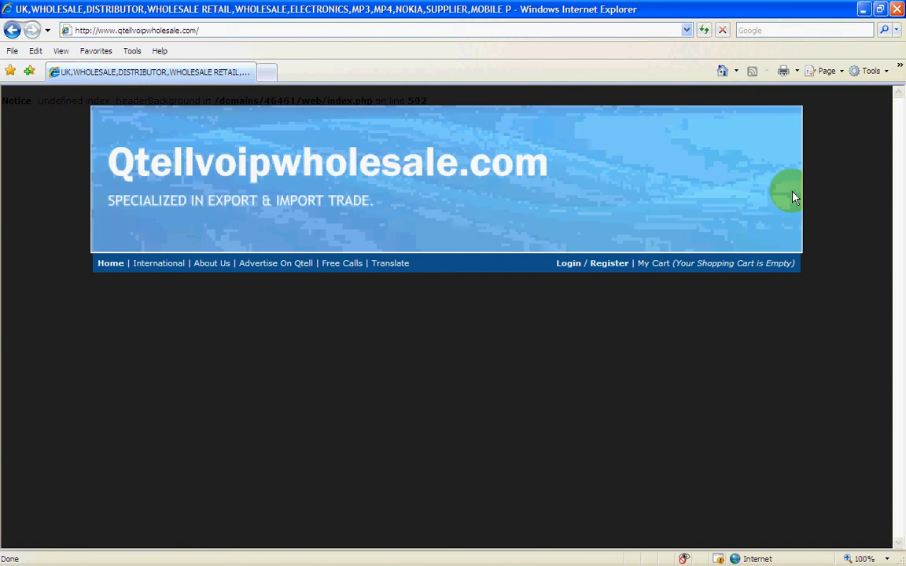
scroll(712, 202, "down", 1)
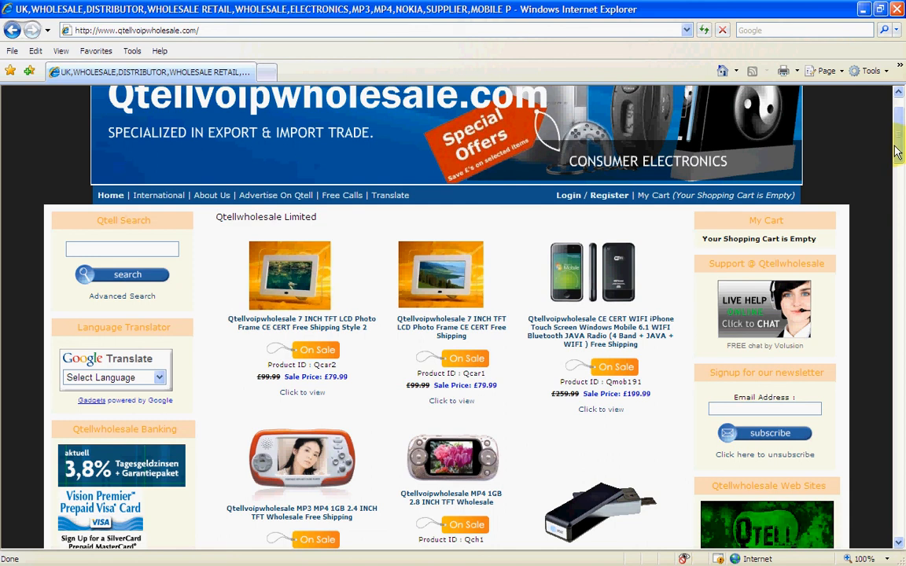
left_click_drag(901, 165, 871, 385)
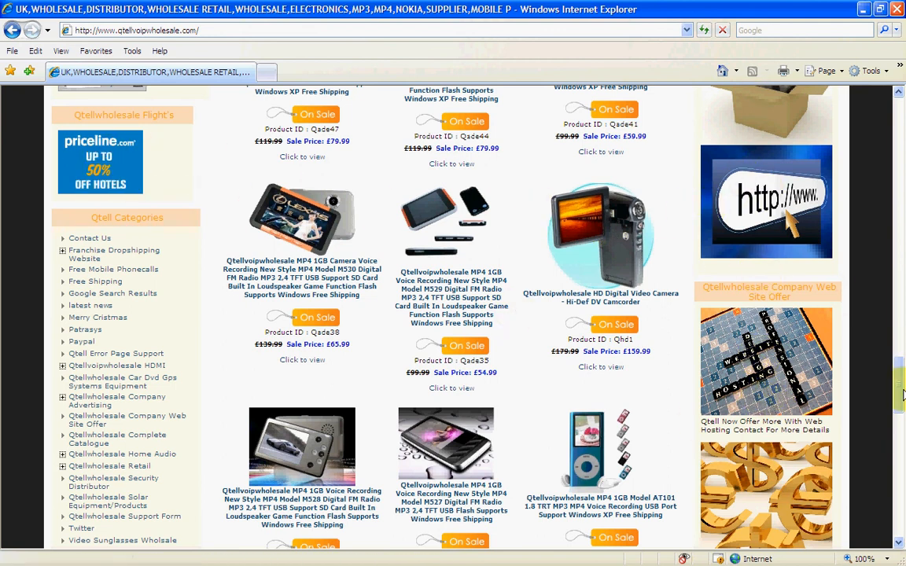
left_click_drag(903, 397, 886, 165)
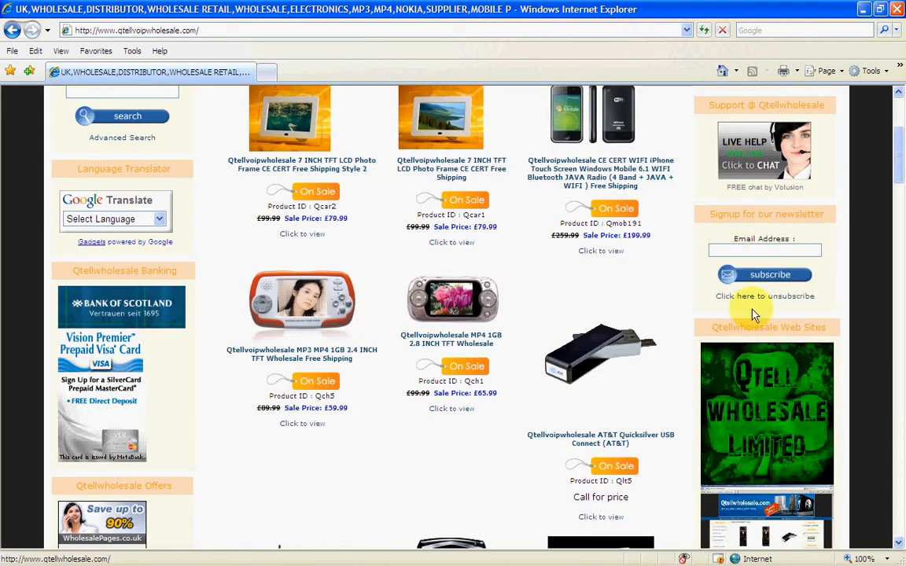
- Return to the Site Layout page, set the Category Menu box's priority to 2, and save the changes
left_click(881, 11)
left_click_drag(542, 187, 904, 183)
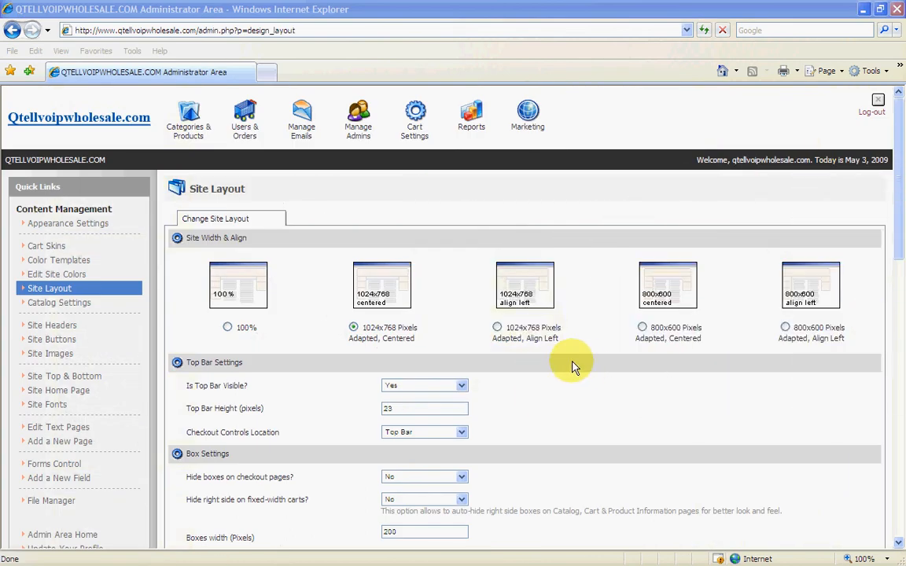
scroll(589, 378, "down", 5)
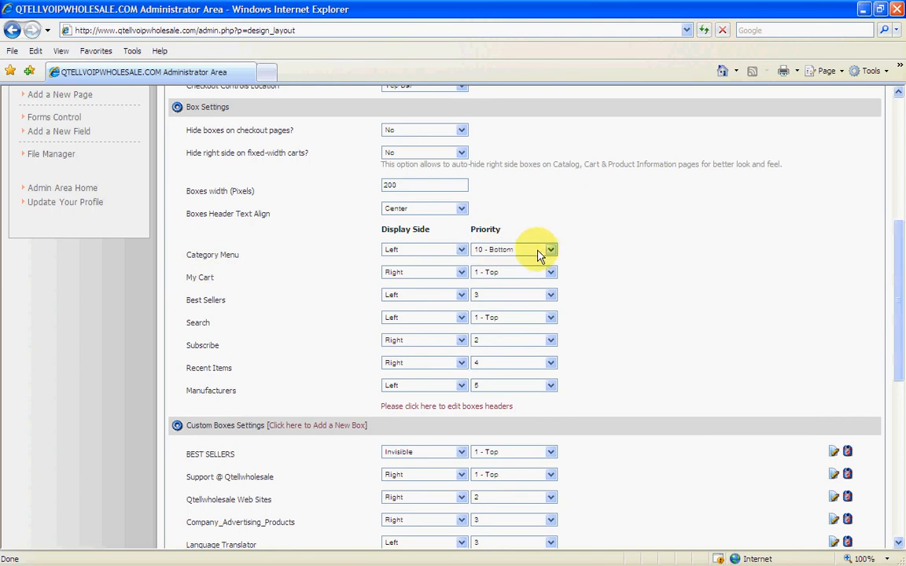
left_click(550, 250)
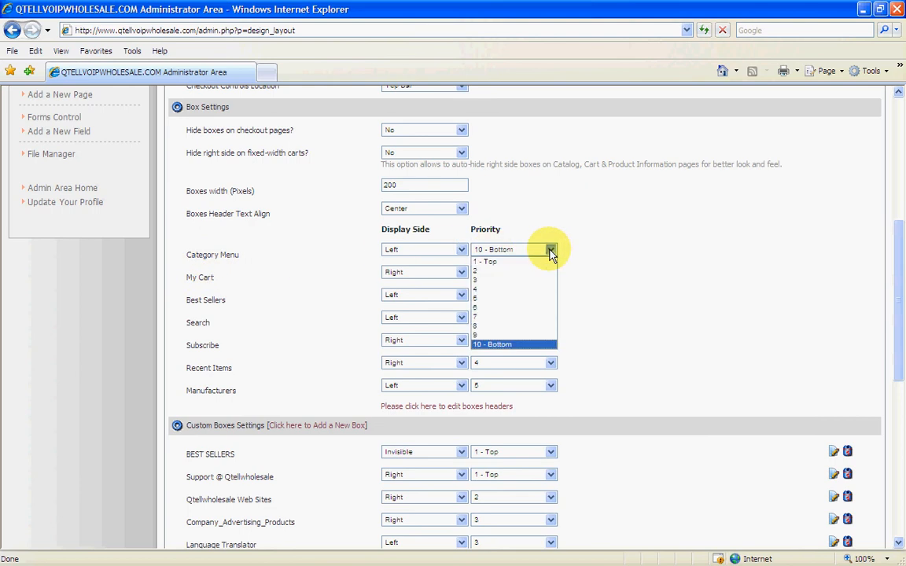
left_click(496, 272)
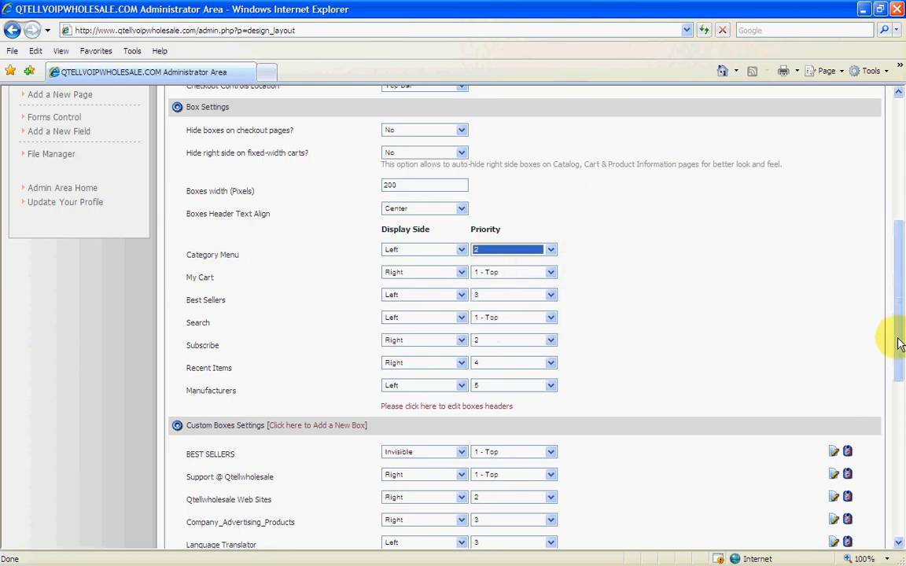
left_click_drag(901, 343, 899, 497)
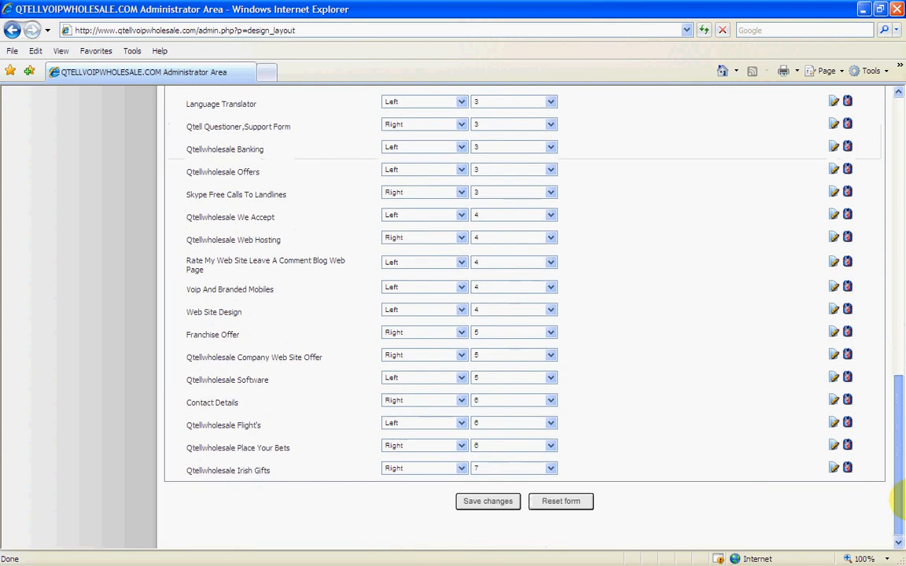
left_click(513, 504)
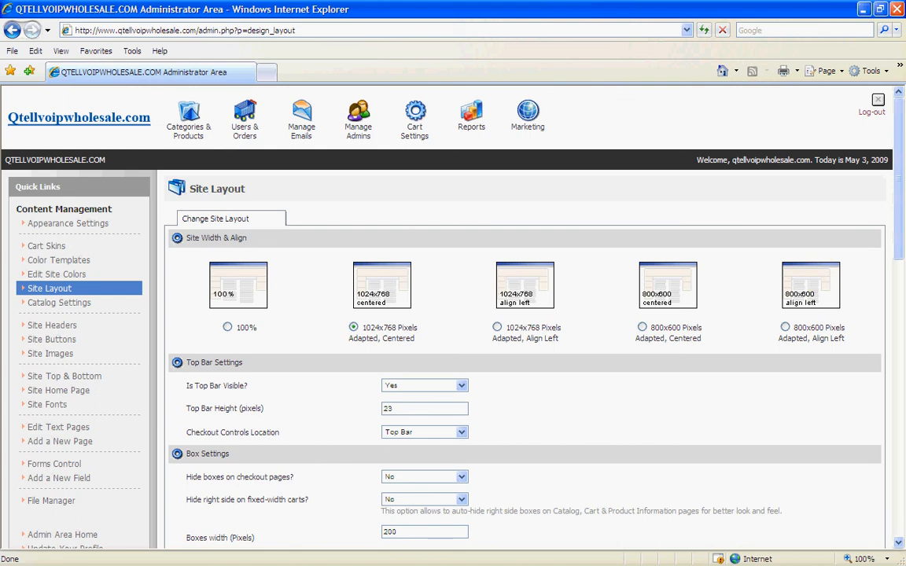
- Bring back the storefront window at full size, refresh it, and locate the Qtell Categories box among the side boxes
left_click_drag(674, 314, 464, 179)
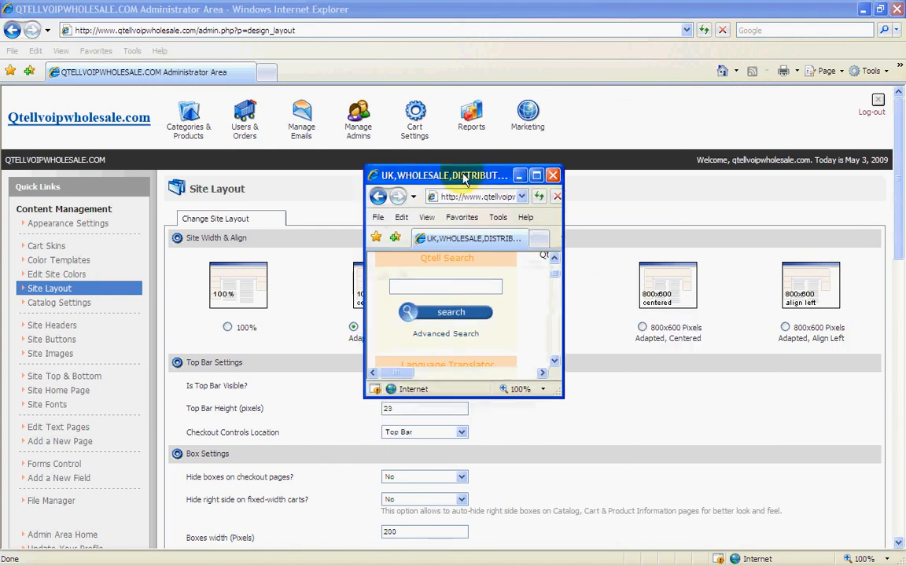
left_click(536, 175)
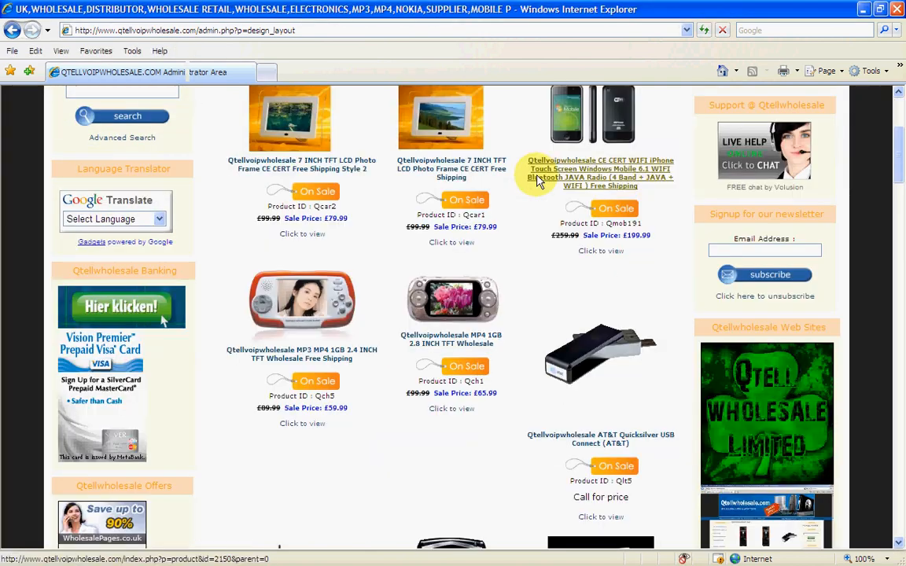
left_click(704, 30)
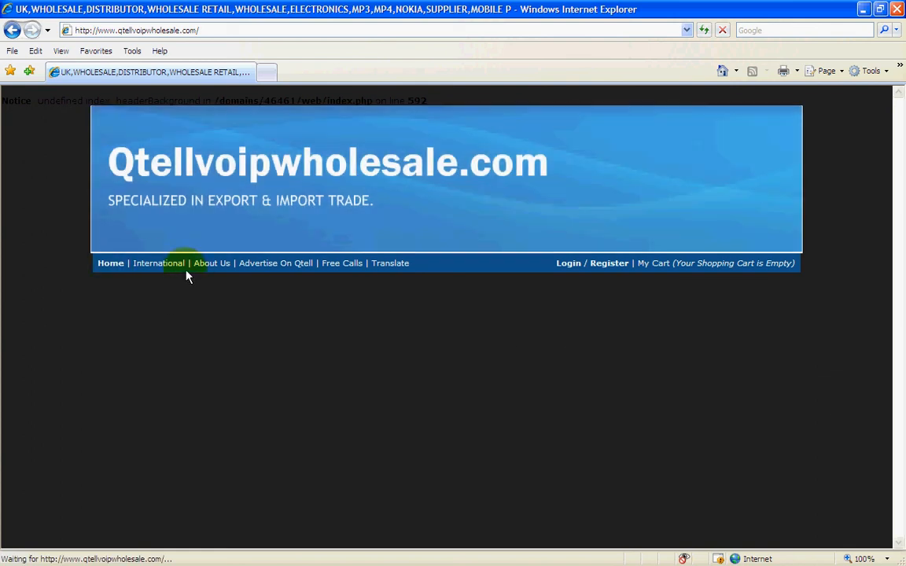
scroll(902, 171, "down", 5)
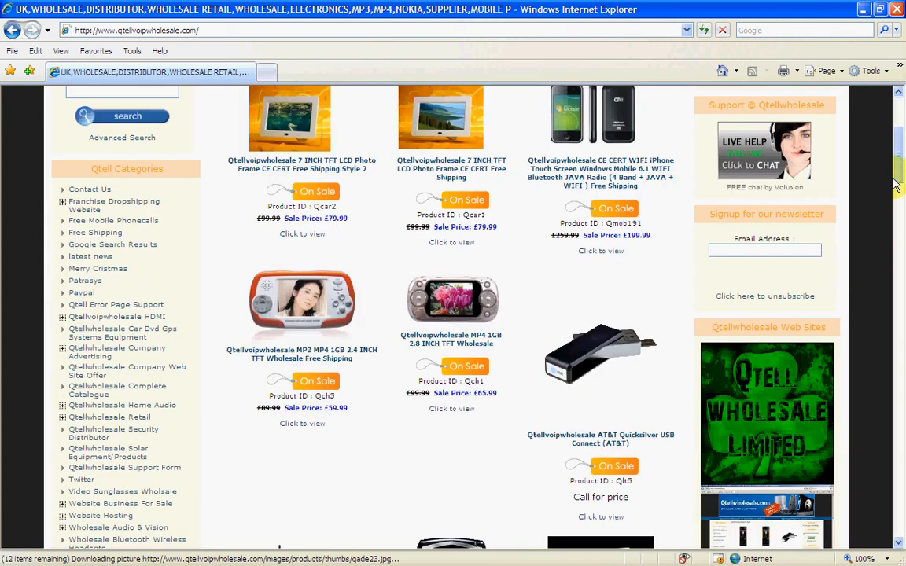
left_click_drag(902, 171, 889, 140)
scroll(889, 179, "down", 6)
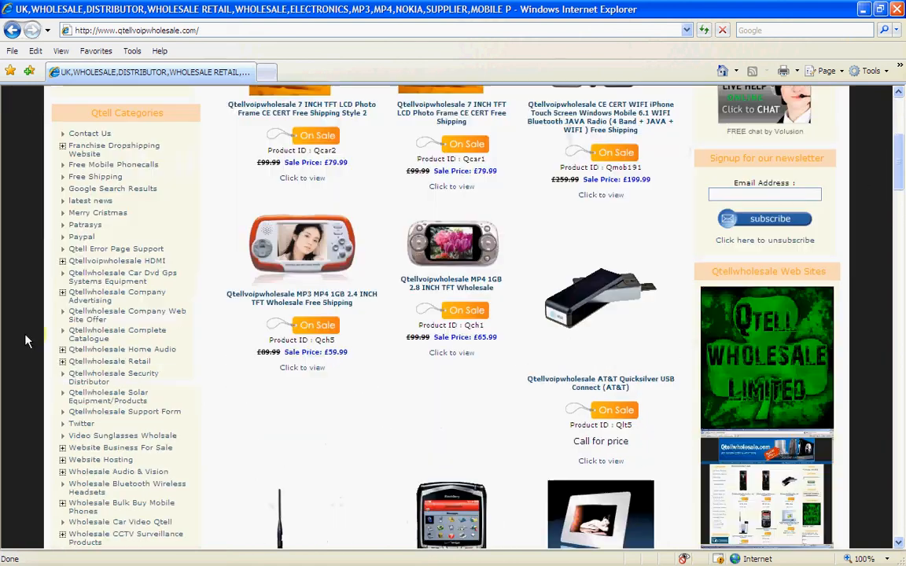
- Examine the boxes above and below Qtell Categories on the storefront, and uncover the Site Layout page again
scroll(220, 227, "up", 4)
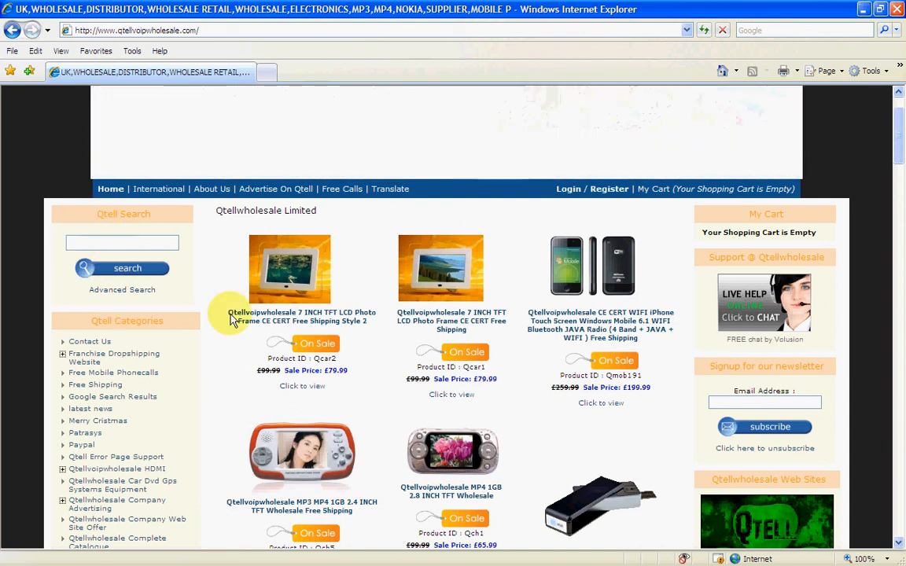
scroll(227, 363, "down", 3)
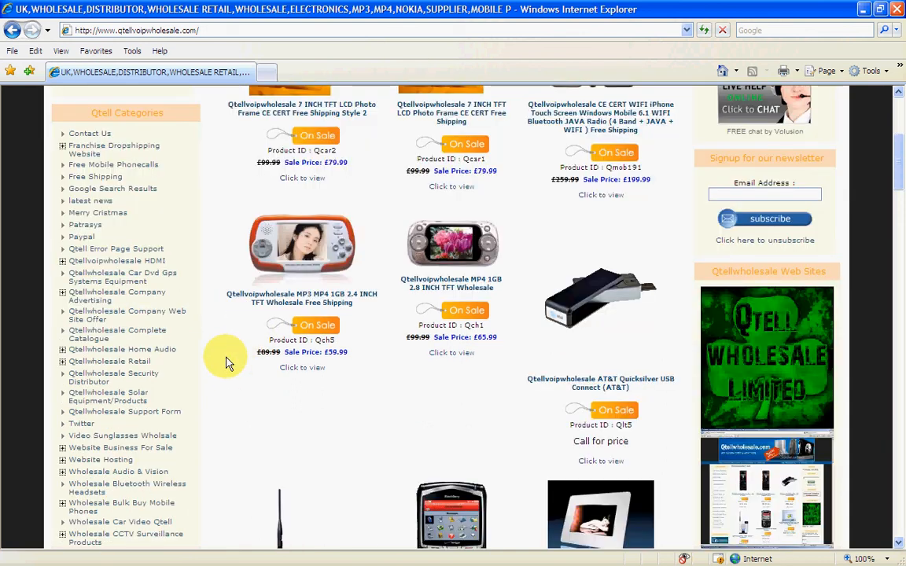
scroll(228, 363, "down", 13)
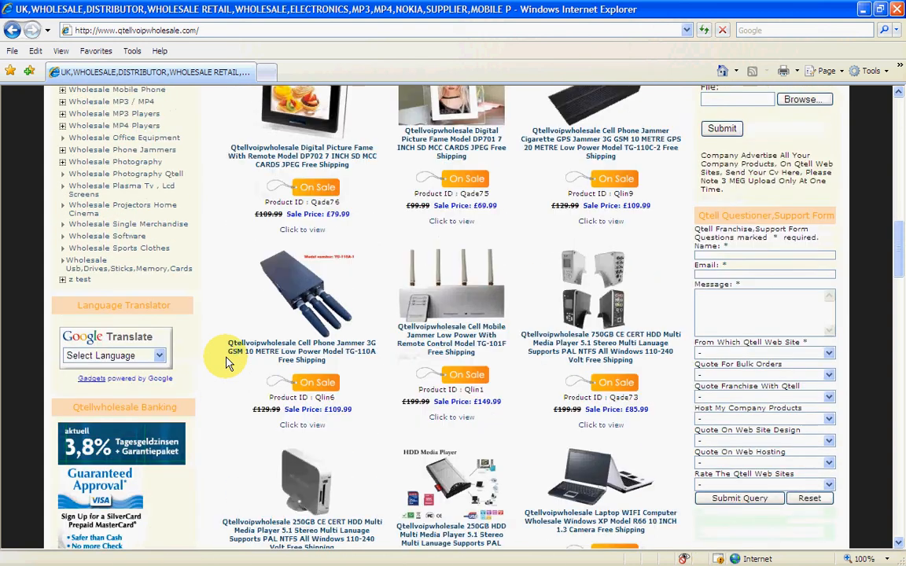
scroll(227, 364, "down", 1)
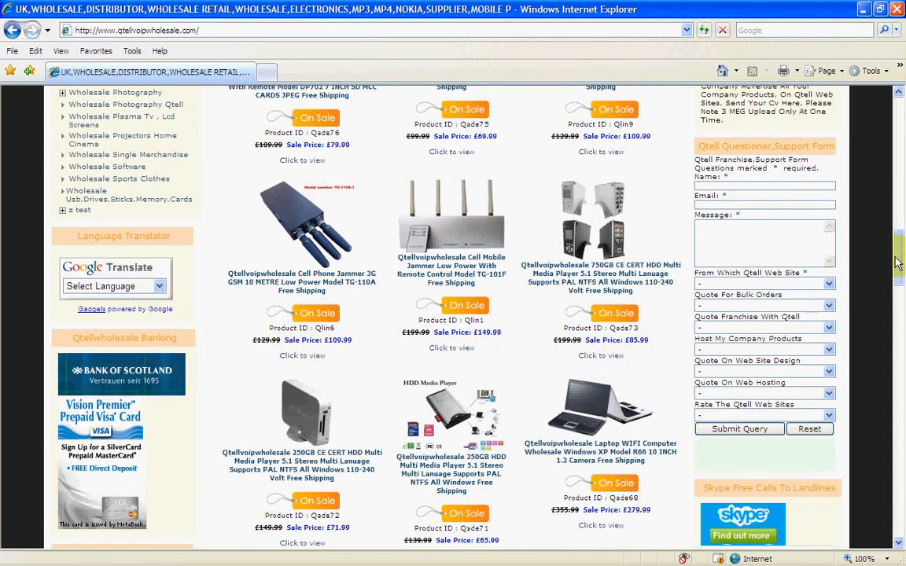
left_click_drag(896, 263, 884, 138)
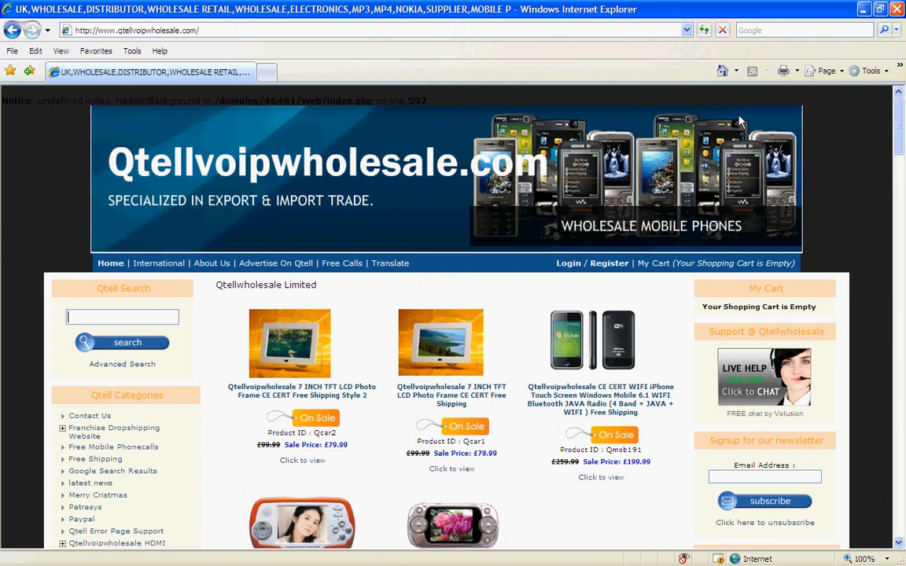
double_click(790, 11)
left_click_drag(488, 176, 905, 209)
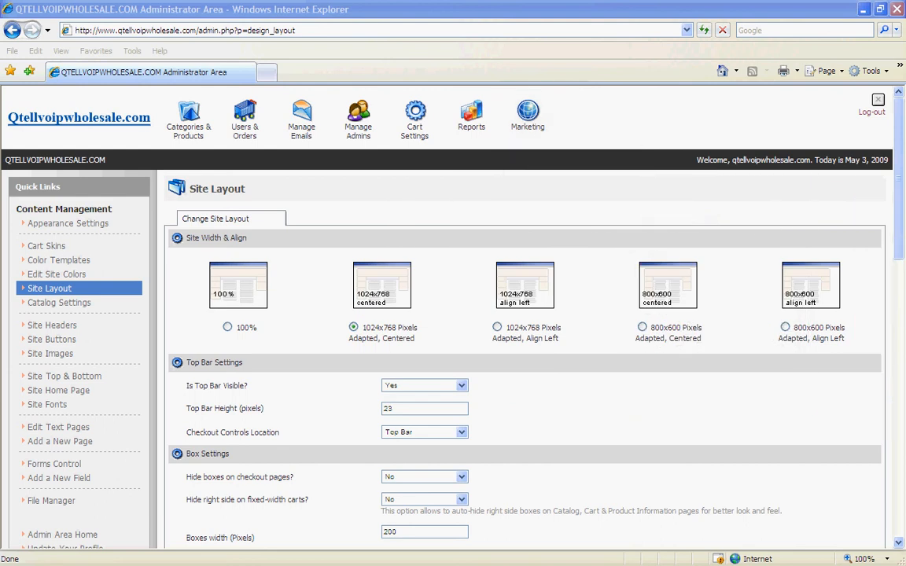